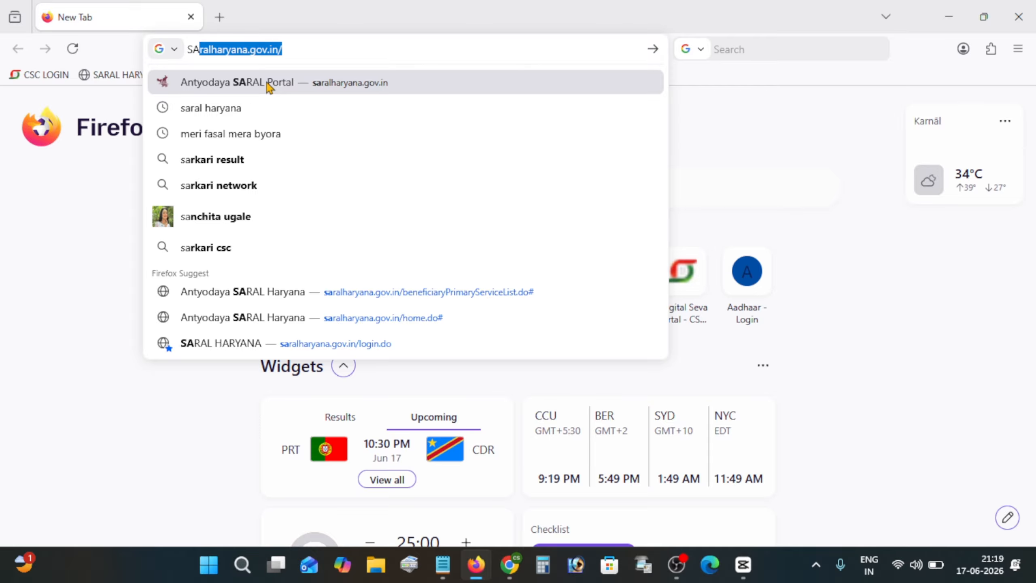
Log in to the Antyodaya SARAL Portal with Login ID, password and captcha
{"action": "left_click", "coordinate": [267, 84]}
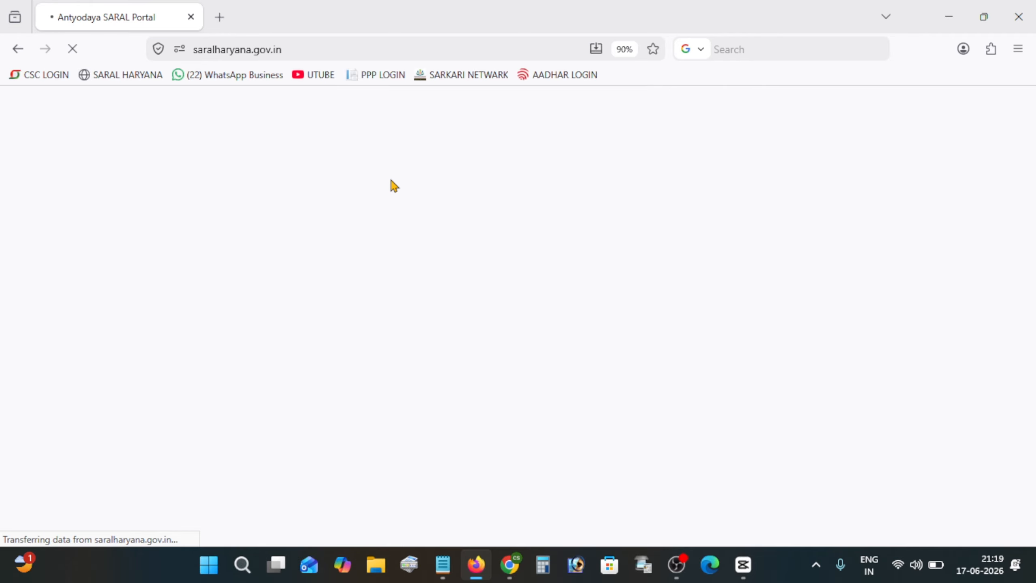
{"action": "key", "text": "ctrl+f"}
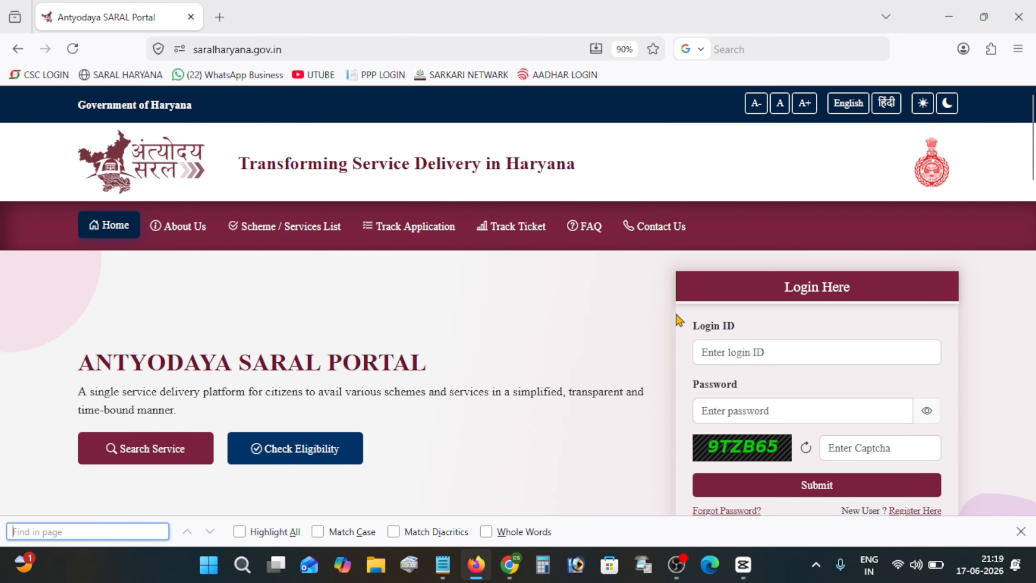
{"action": "left_click_drag", "start_coordinate": [684, 325], "coordinate": [729, 349]}
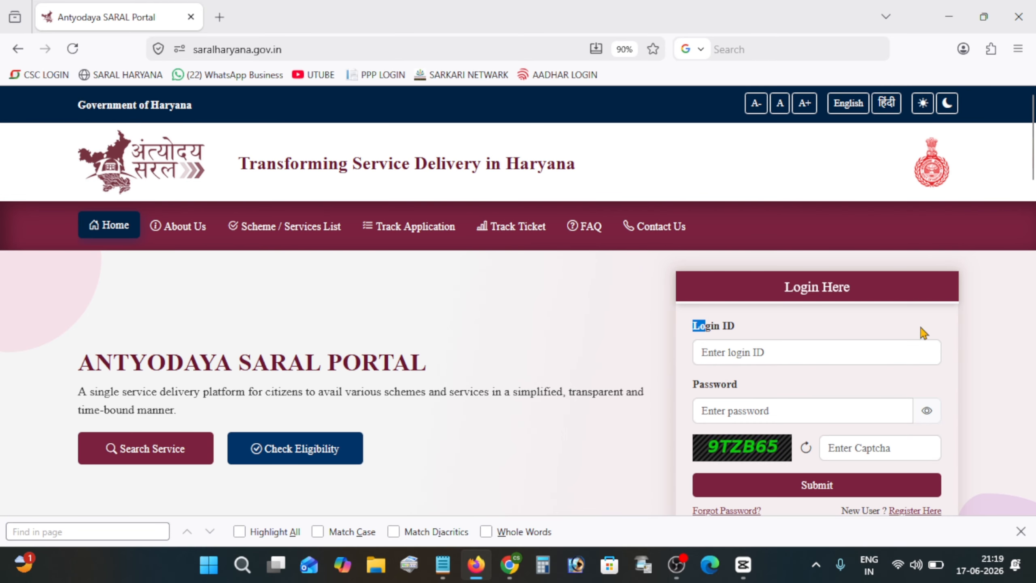
{"action": "left_click_drag", "start_coordinate": [1034, 172], "coordinate": [1018, 232]}
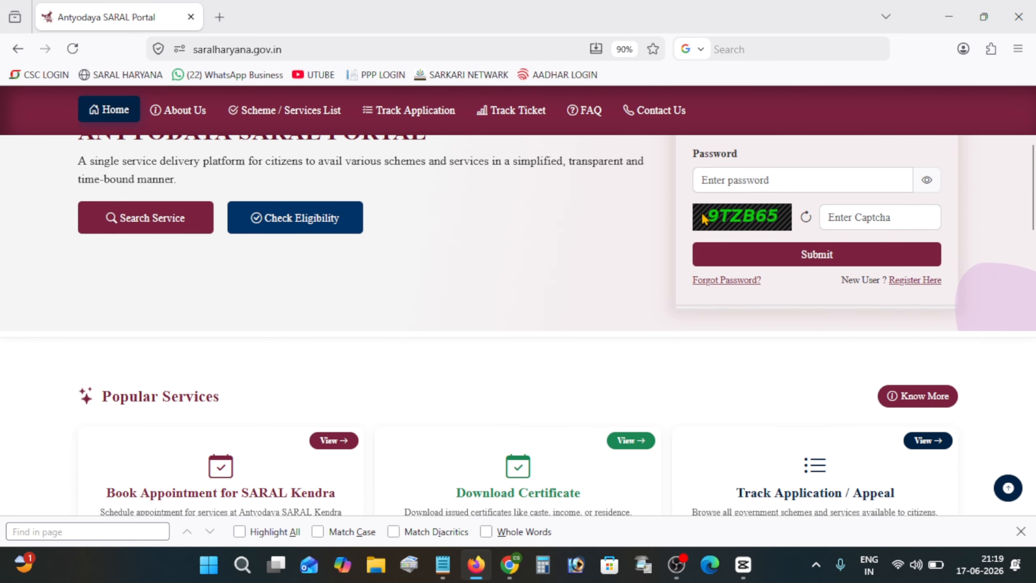
{"action": "left_click_drag", "start_coordinate": [704, 216], "coordinate": [881, 217]}
{"action": "left_click", "coordinate": [881, 217]}
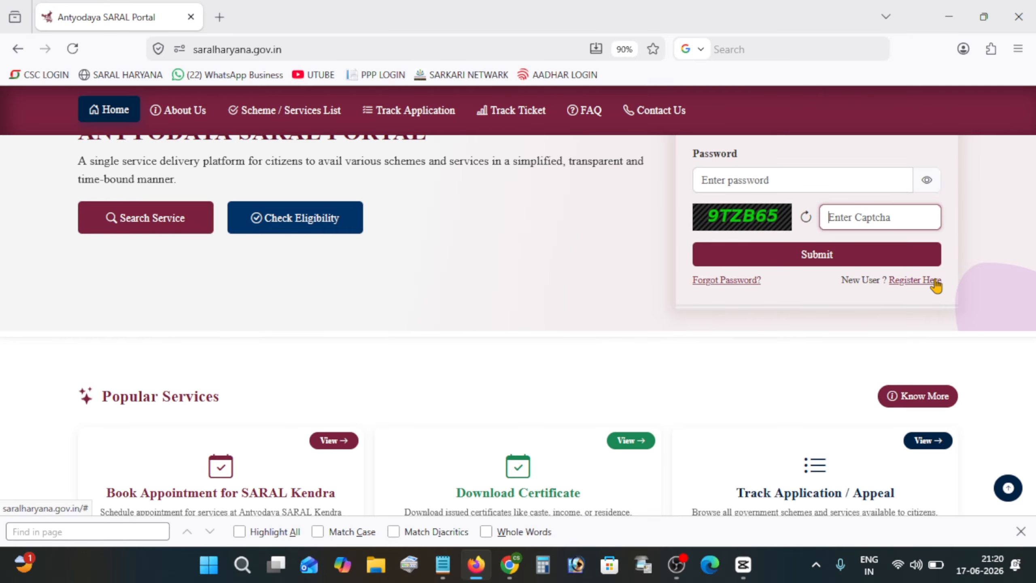
{"action": "scroll", "coordinate": [936, 285], "scroll_direction": "up", "scroll_amount": 3}
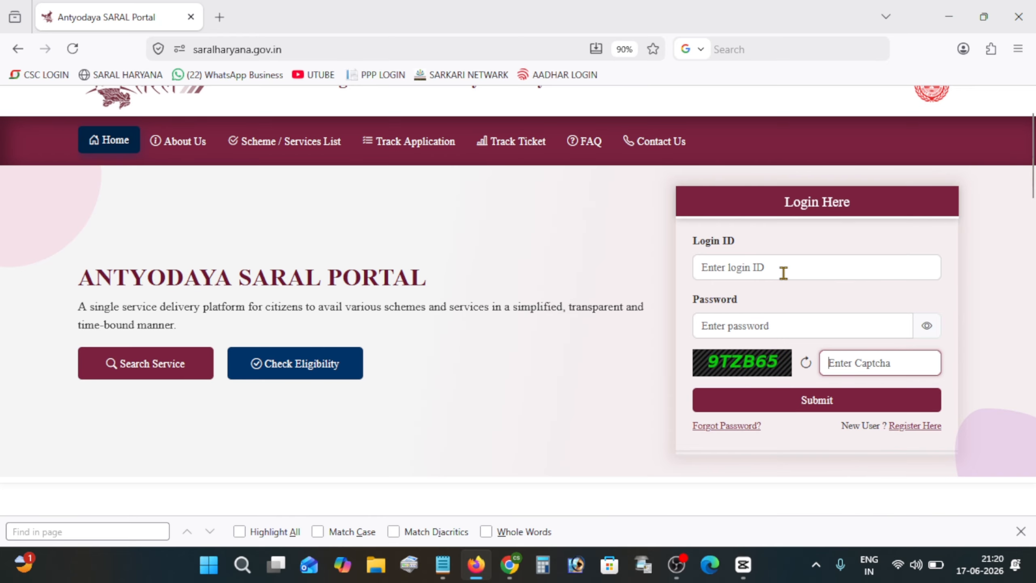
{"action": "scroll", "coordinate": [798, 303], "scroll_direction": "down", "scroll_amount": 2}
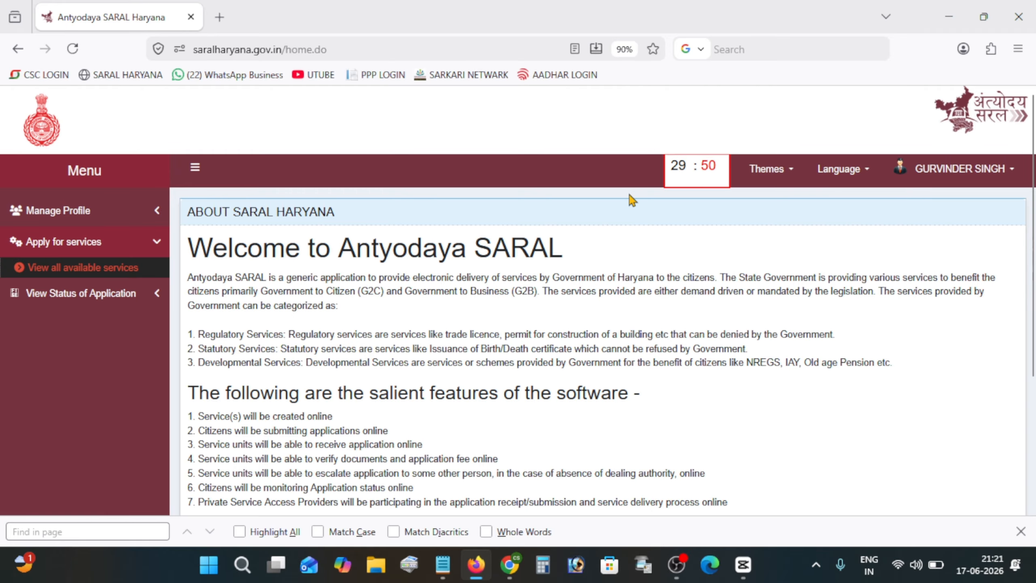
Open View all available services from the Apply for services menu
{"action": "left_click", "coordinate": [123, 246]}
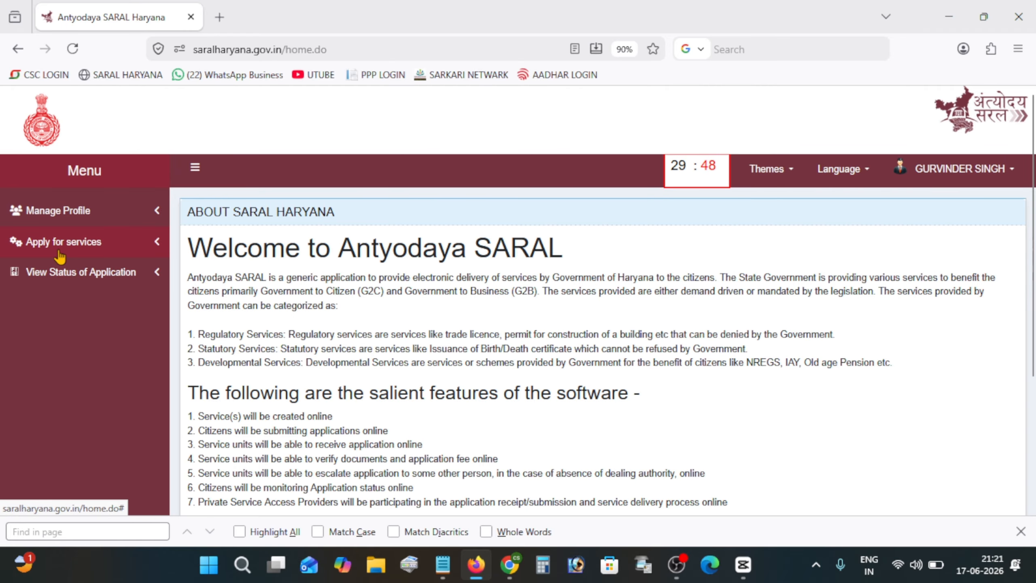
{"action": "left_click", "coordinate": [102, 245]}
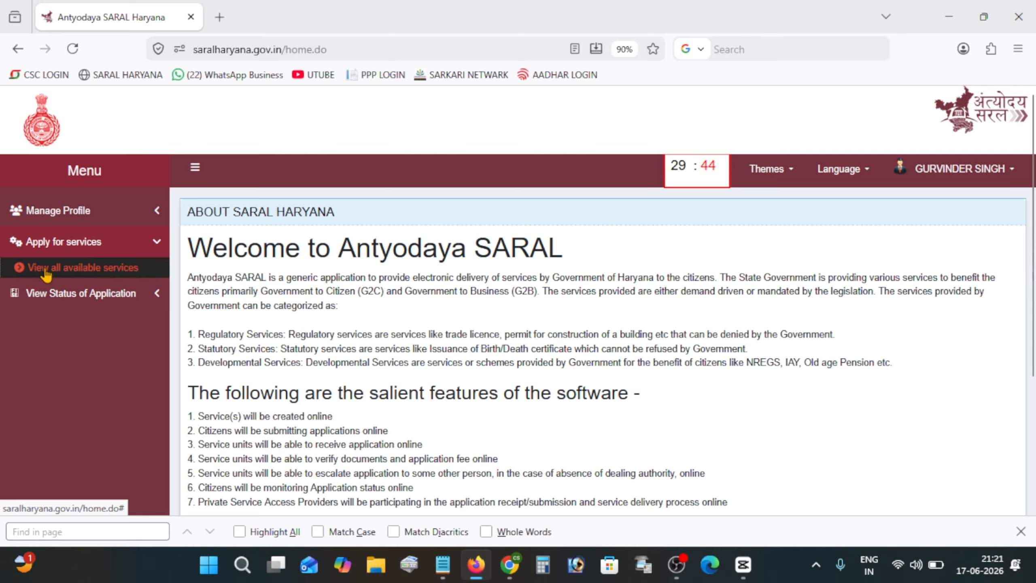
{"action": "left_click", "coordinate": [108, 268]}
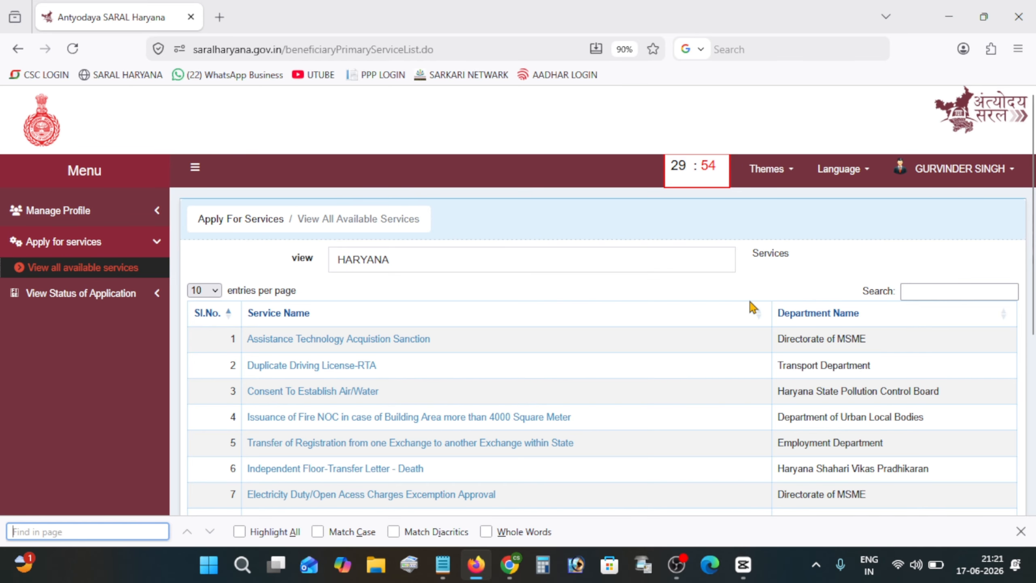
Search the available services table for BIRTH
{"action": "scroll", "coordinate": [508, 349], "scroll_direction": "down", "scroll_amount": 3}
{"action": "scroll", "coordinate": [507, 349], "scroll_direction": "down", "scroll_amount": 3}
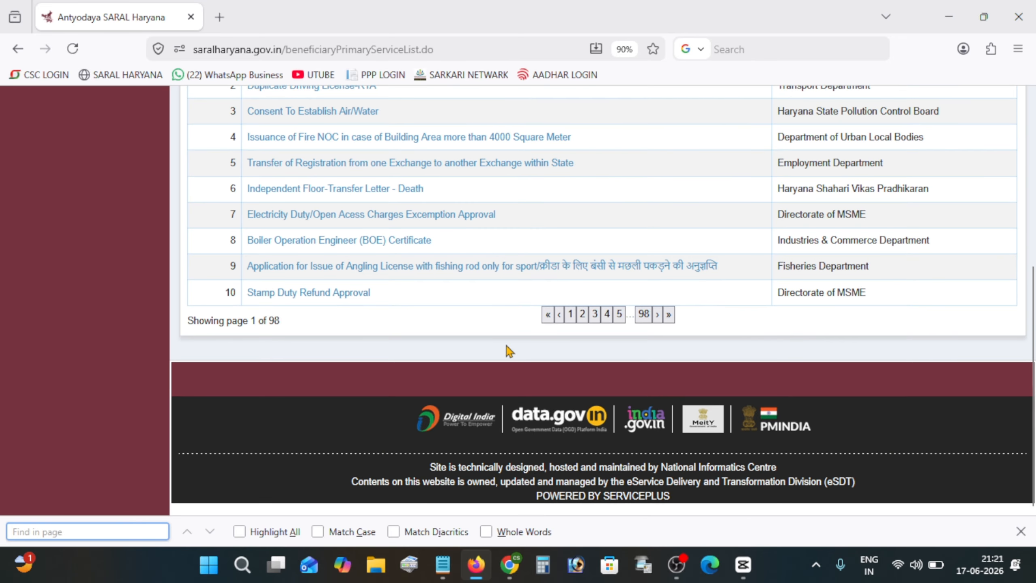
{"action": "scroll", "coordinate": [507, 350], "scroll_direction": "up", "scroll_amount": 6}
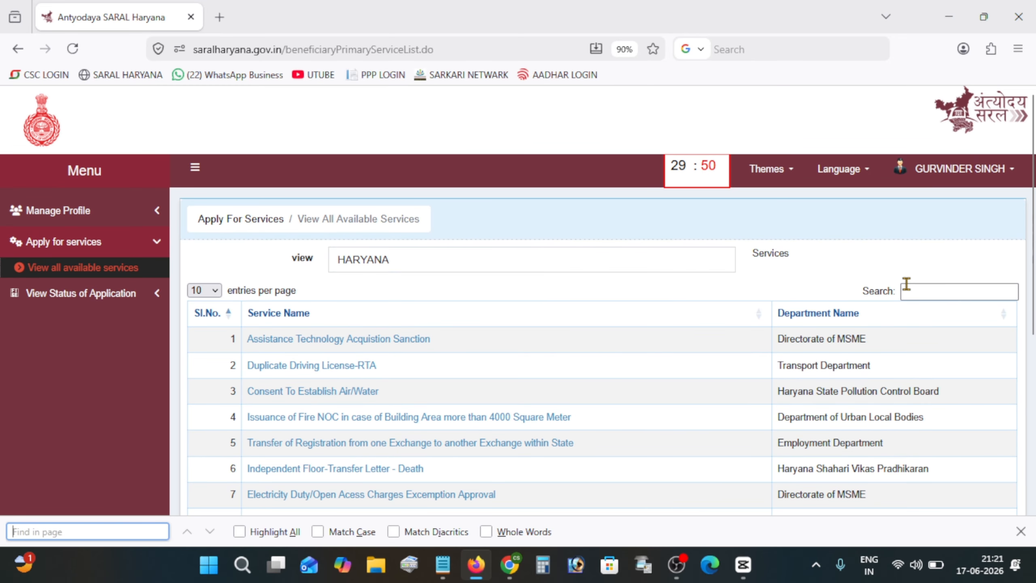
{"action": "left_click", "coordinate": [954, 288]}
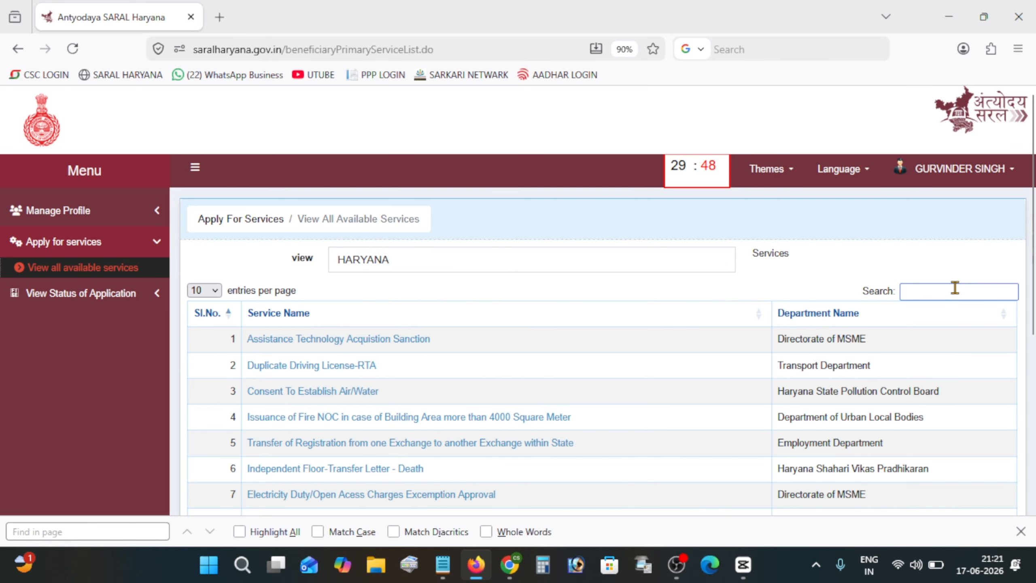
{"action": "type", "text": "BIR"}
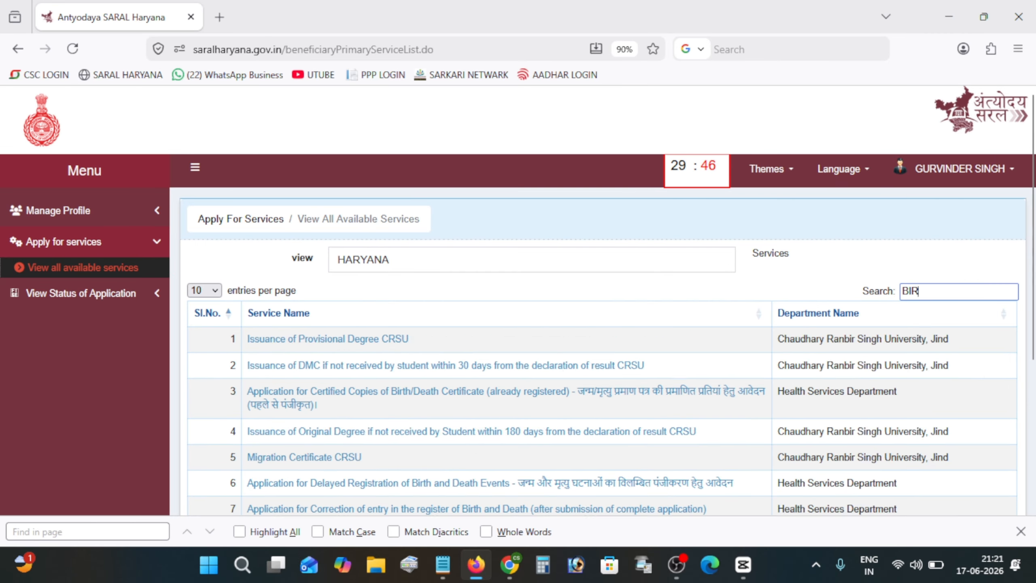
{"action": "type", "text": "TH"}
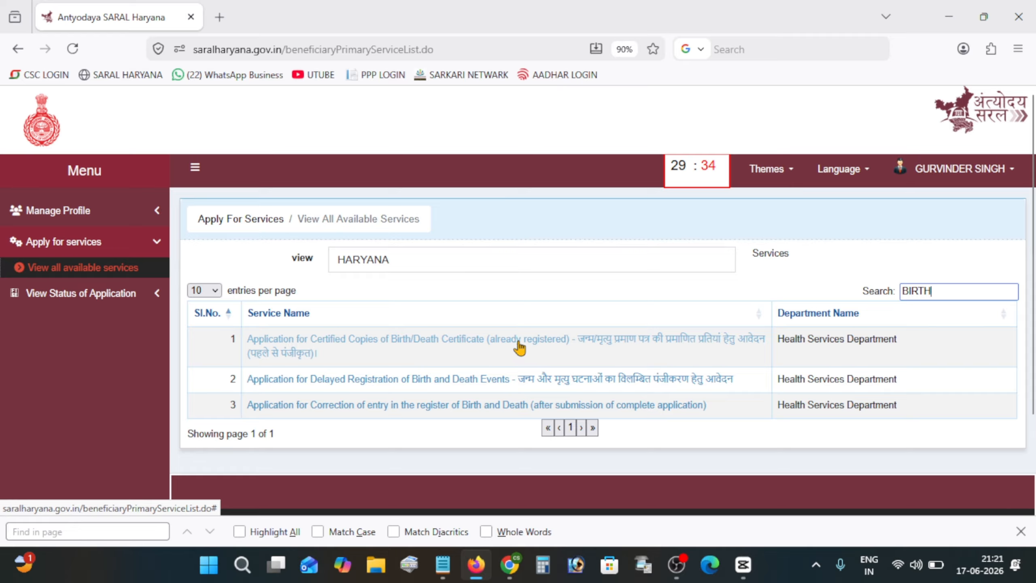
Start the Certified Copies of Birth/Death Certificate application and choose Birth as the event
{"action": "left_click", "coordinate": [405, 345]}
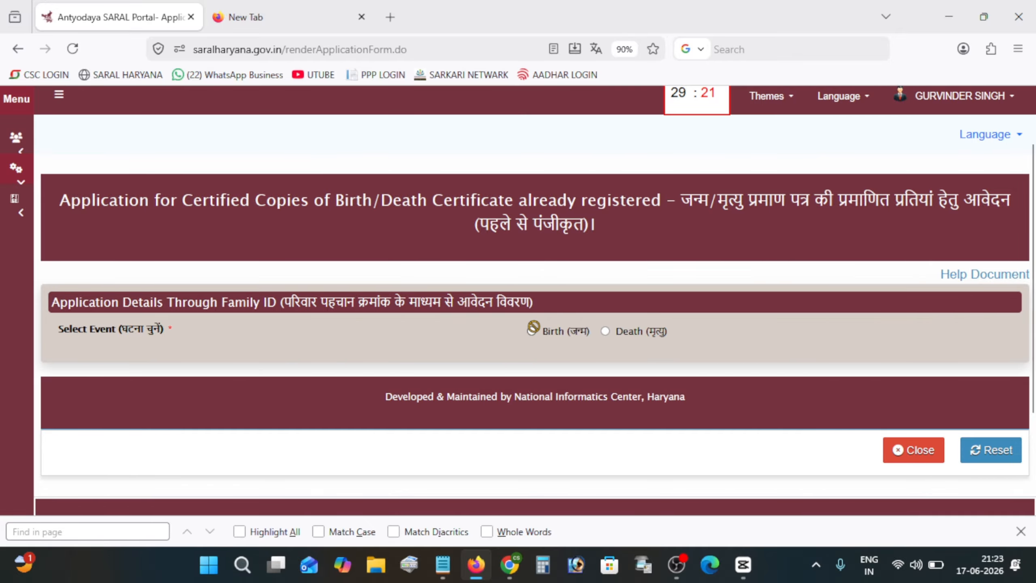
{"action": "left_click", "coordinate": [531, 332]}
{"action": "scroll", "coordinate": [530, 338], "scroll_direction": "down", "scroll_amount": 3}
{"action": "scroll", "coordinate": [532, 327], "scroll_direction": "up", "scroll_amount": 1}
{"action": "scroll", "coordinate": [538, 310], "scroll_direction": "up", "scroll_amount": 1}
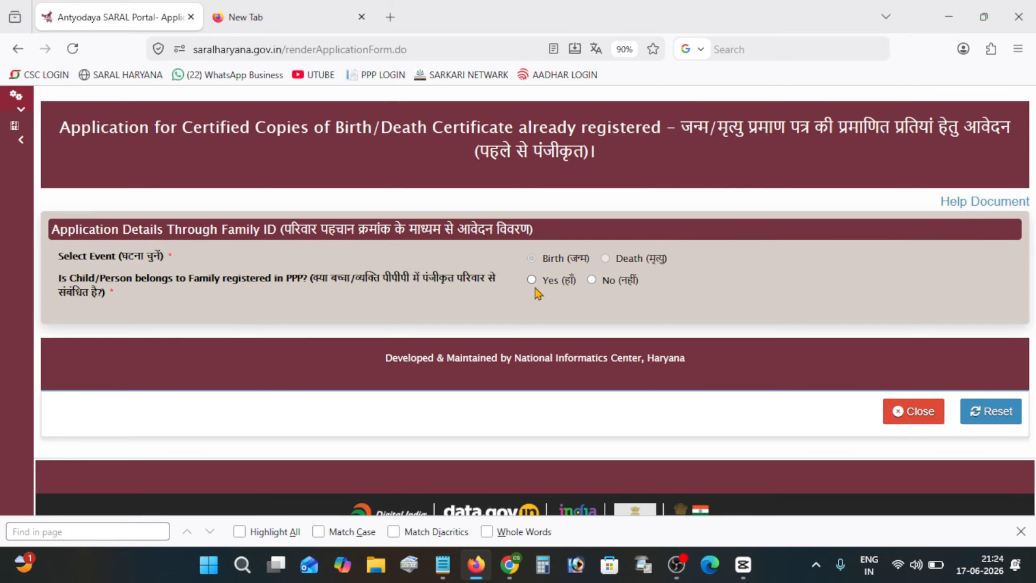
Mark the family as PPP-registered, enter the Family ID and list the family members
{"action": "left_click", "coordinate": [531, 281]}
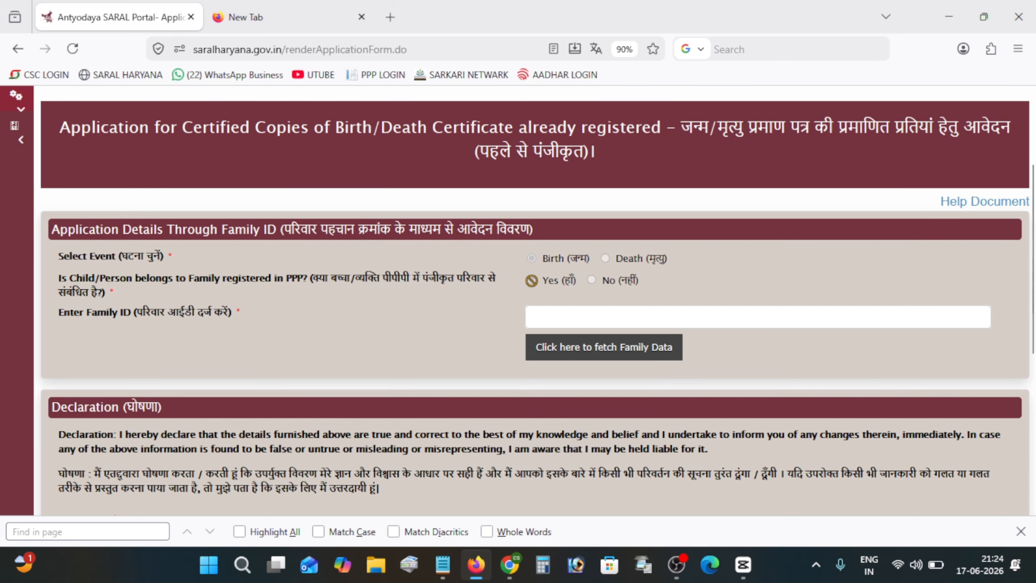
{"action": "left_click", "coordinate": [567, 313]}
{"action": "scroll", "coordinate": [564, 319], "scroll_direction": "down", "scroll_amount": 2}
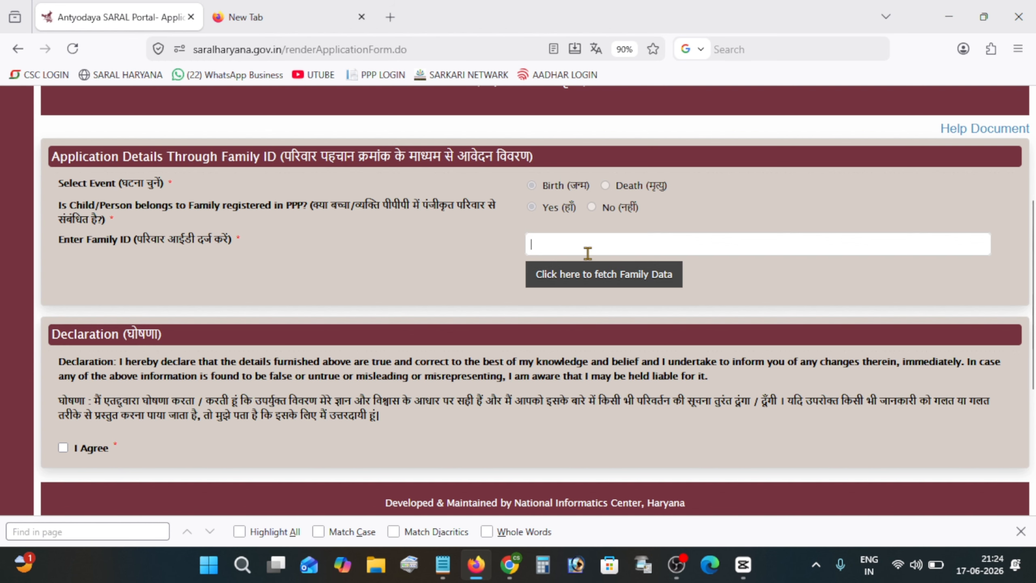
{"action": "scroll", "coordinate": [578, 127], "scroll_direction": "down", "scroll_amount": 5}
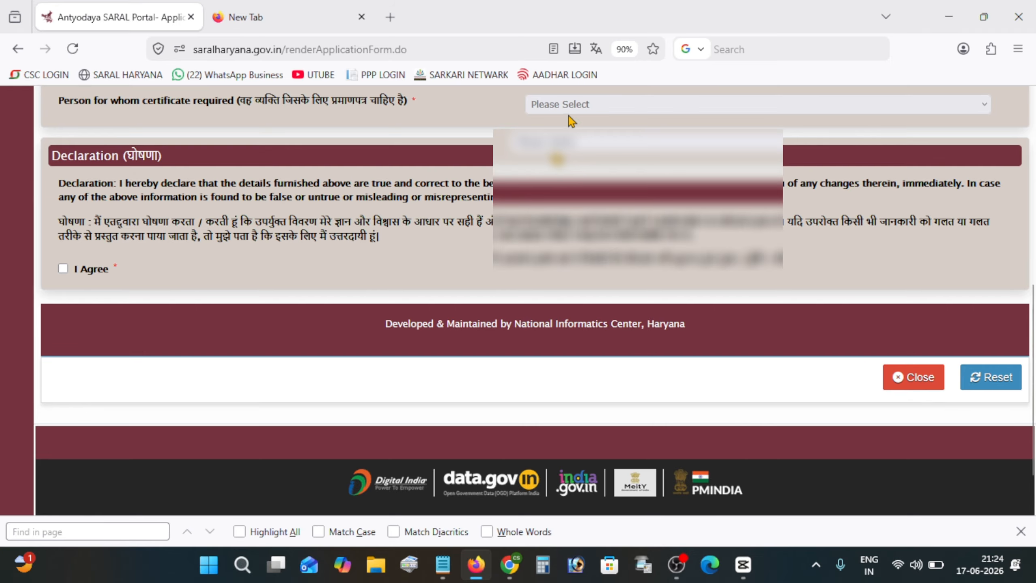
{"action": "left_click", "coordinate": [570, 107]}
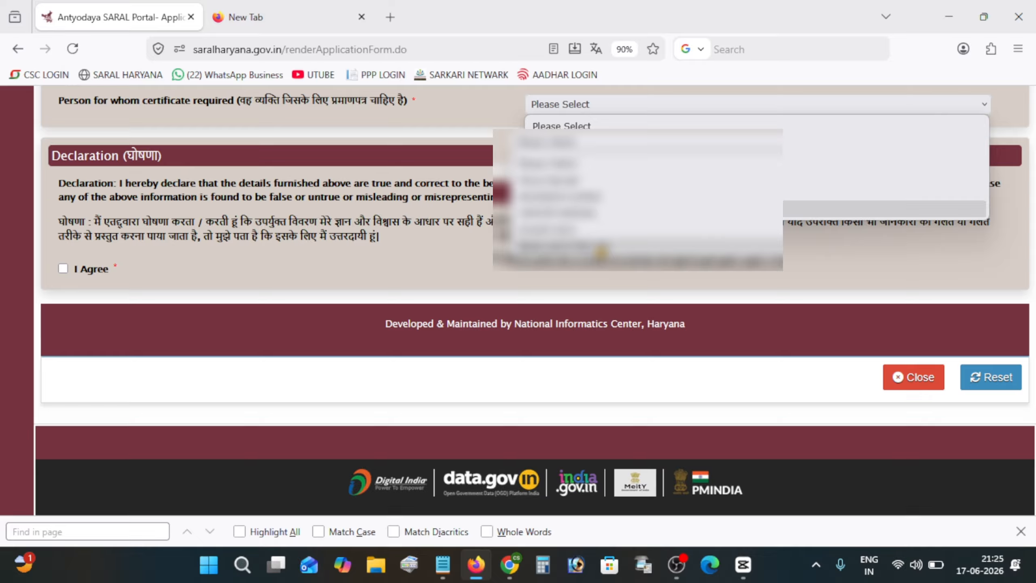
Select and confirm the family member, then send an OTP to the registered mobile
{"action": "left_click", "coordinate": [601, 249]}
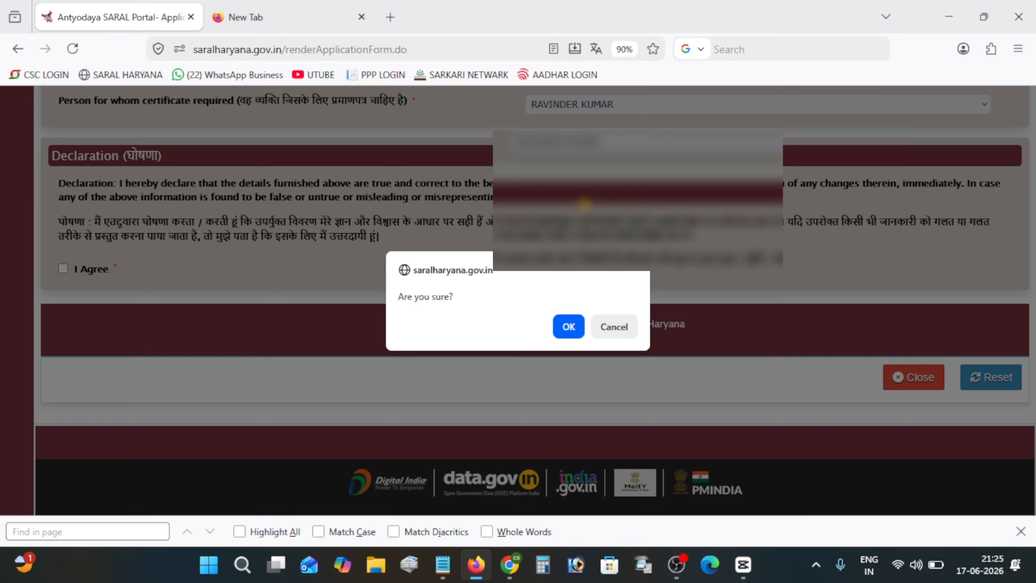
{"action": "left_click", "coordinate": [561, 330]}
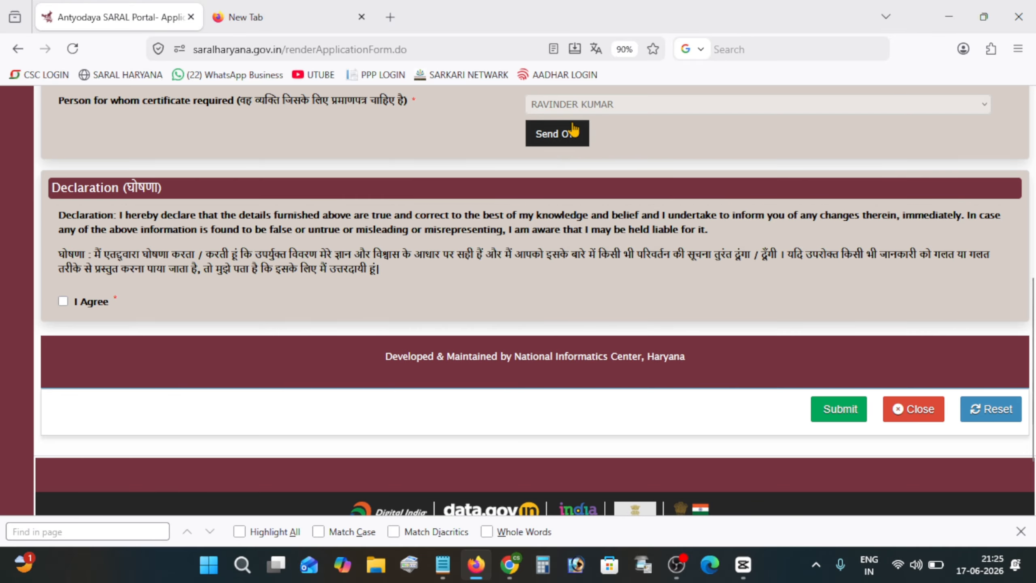
{"action": "left_click", "coordinate": [572, 143]}
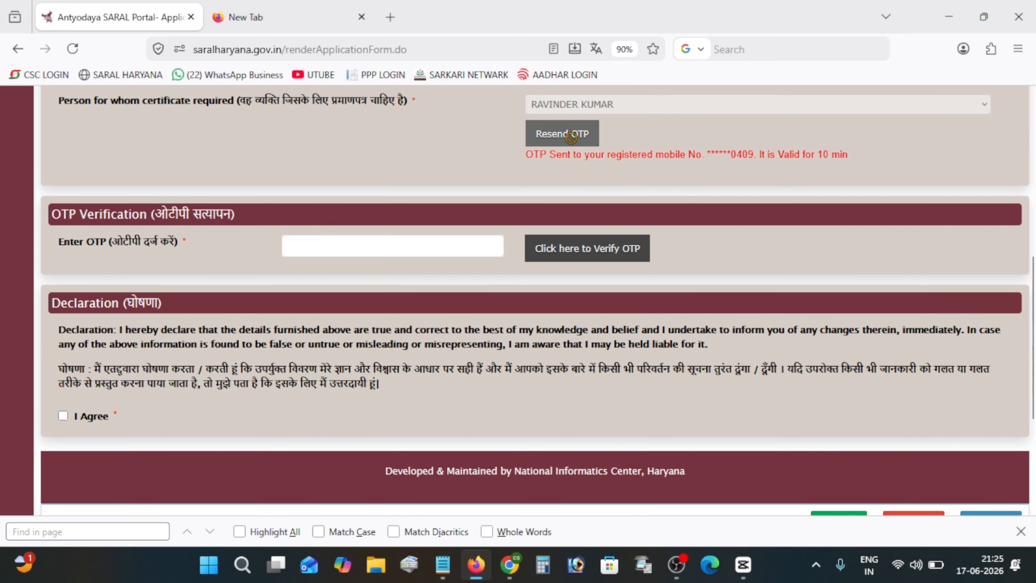
{"action": "left_click_drag", "start_coordinate": [724, 156], "coordinate": [857, 159]}
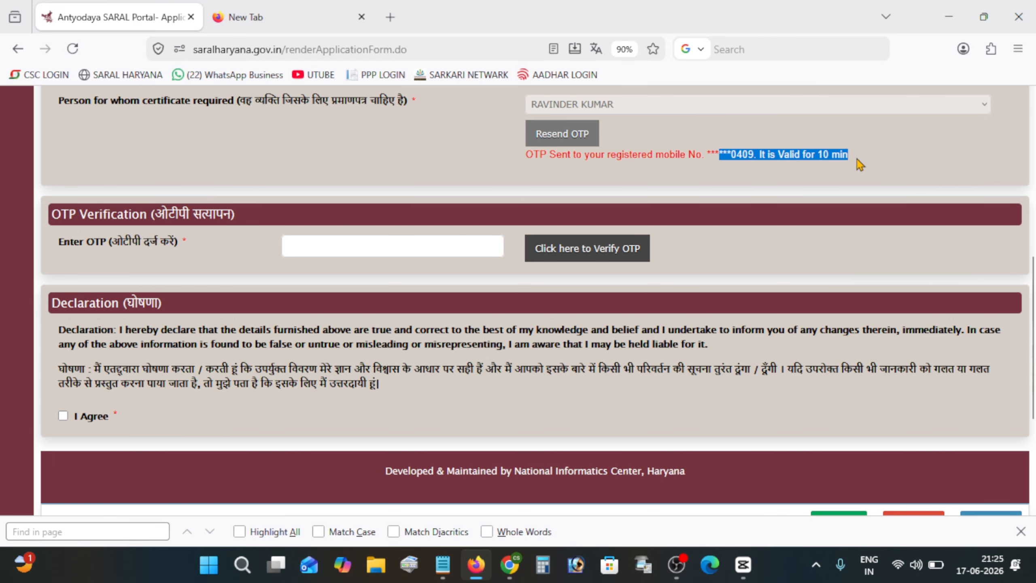
{"action": "left_click", "coordinate": [863, 161]}
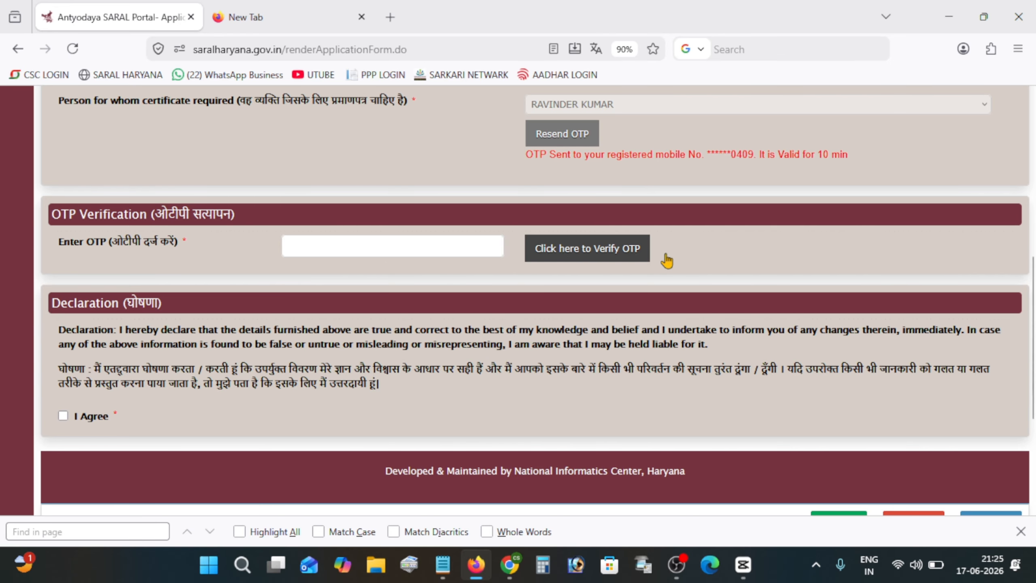
Enter the received OTP, verify it and dismiss the success alert
{"action": "left_click", "coordinate": [573, 261]}
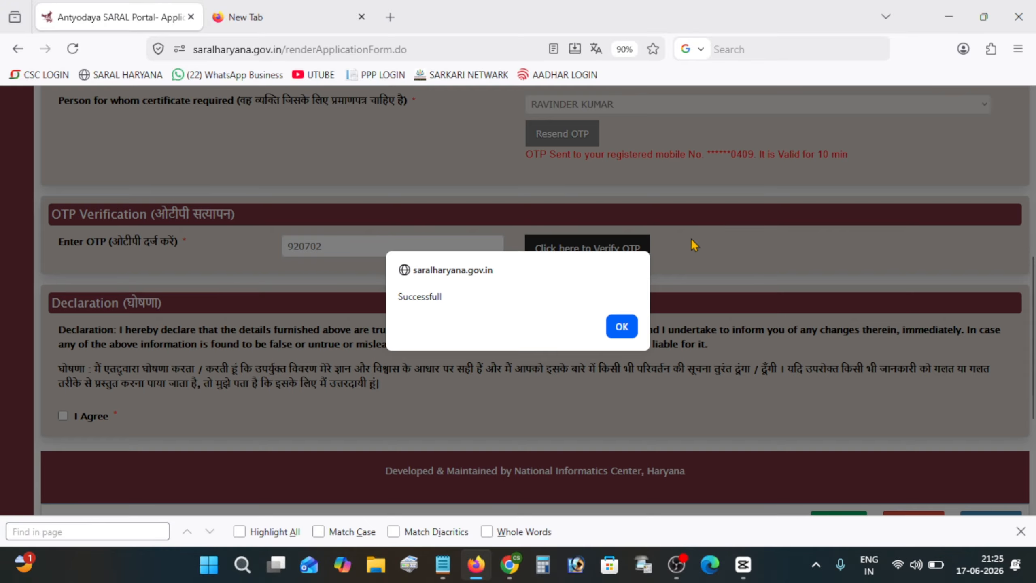
{"action": "left_click_drag", "start_coordinate": [467, 298], "coordinate": [359, 300]}
{"action": "left_click", "coordinate": [619, 329]}
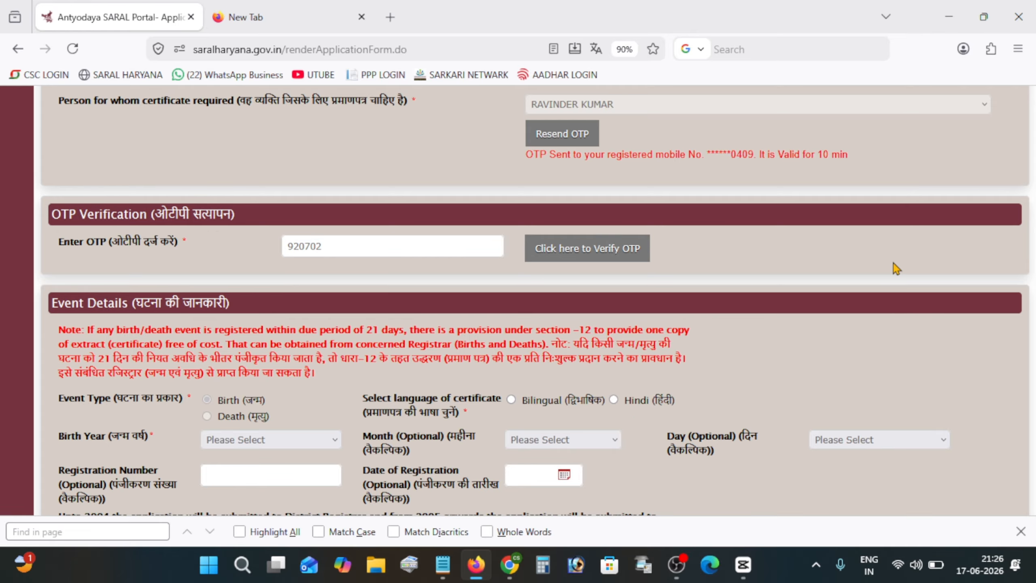
Set the certificate language to Bilingual and the birth year to 1993
{"action": "scroll", "coordinate": [893, 262], "scroll_direction": "down", "scroll_amount": 3}
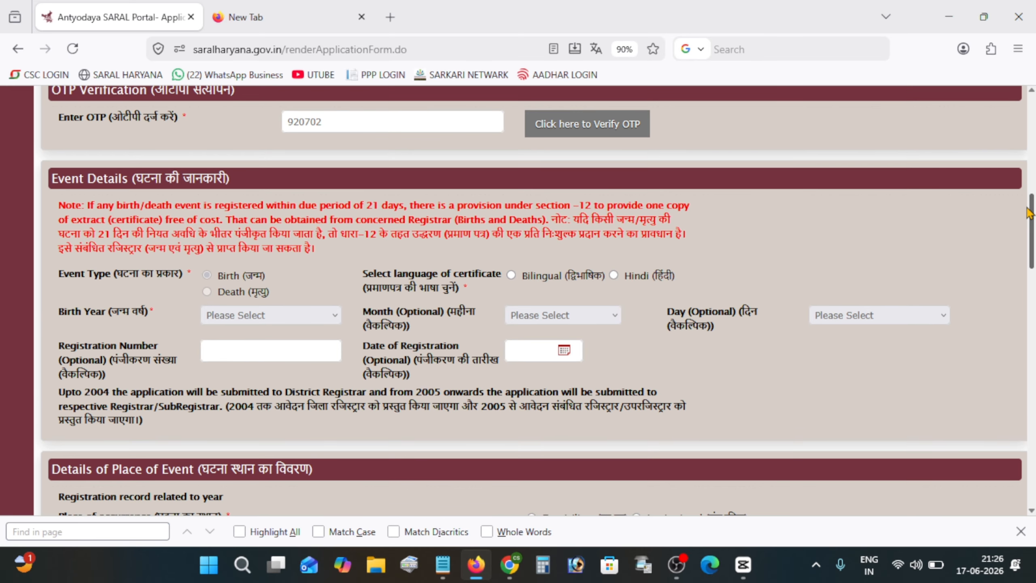
{"action": "scroll", "coordinate": [1030, 212], "scroll_direction": "down", "scroll_amount": 3}
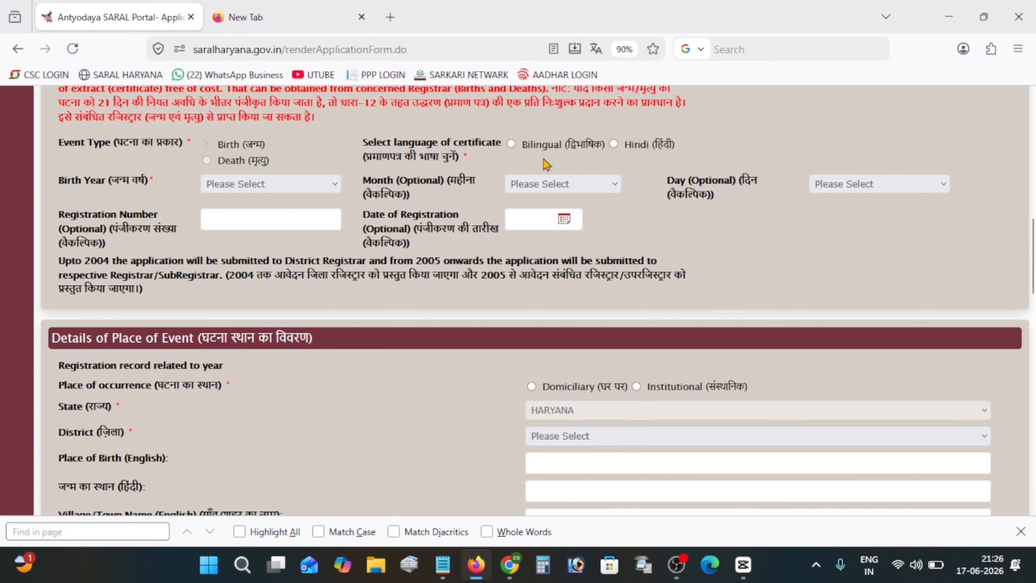
{"action": "left_click", "coordinate": [511, 144]}
{"action": "left_click", "coordinate": [240, 186]}
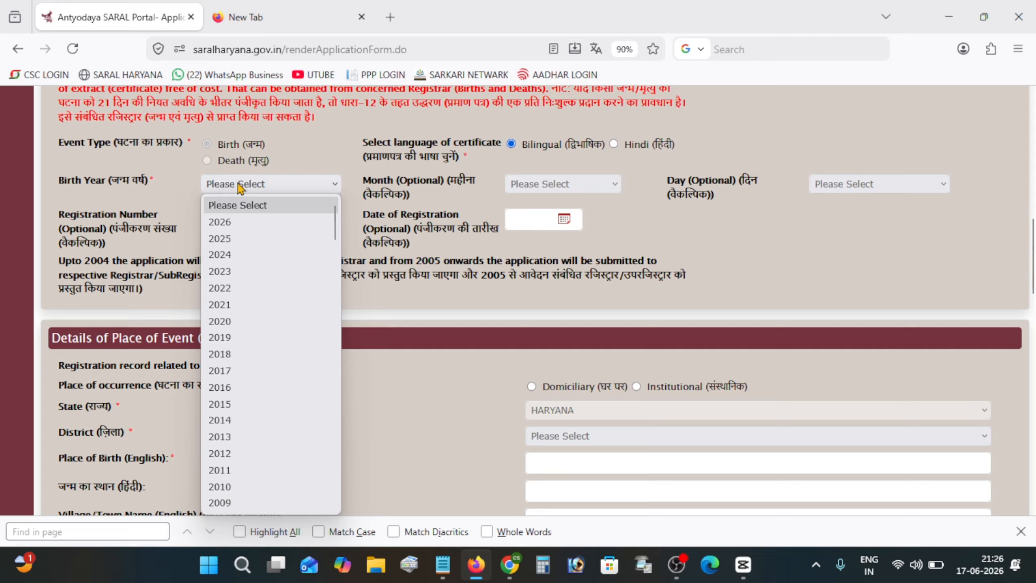
{"action": "type", "text": "1993"}
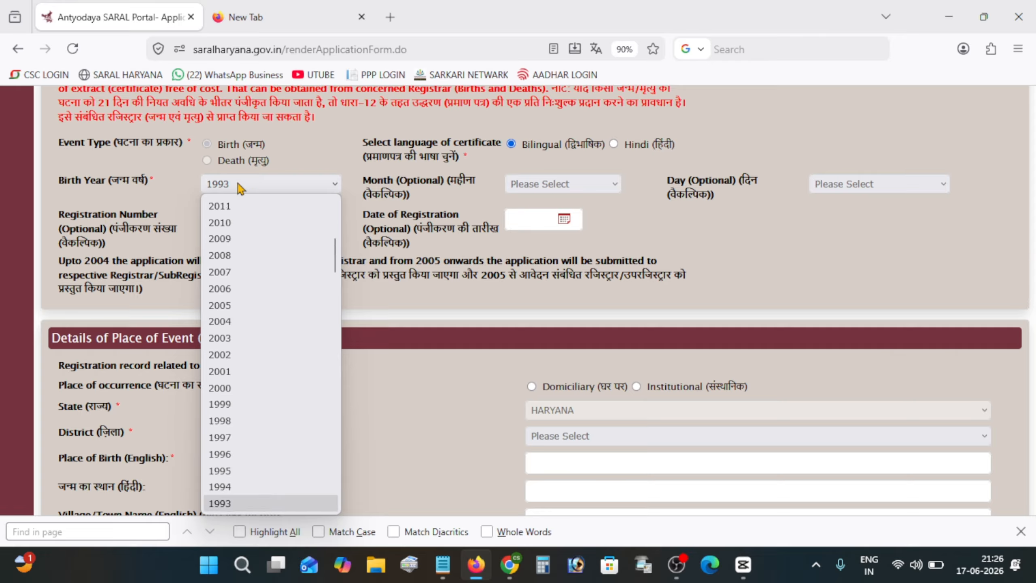
{"action": "key", "text": "Return"}
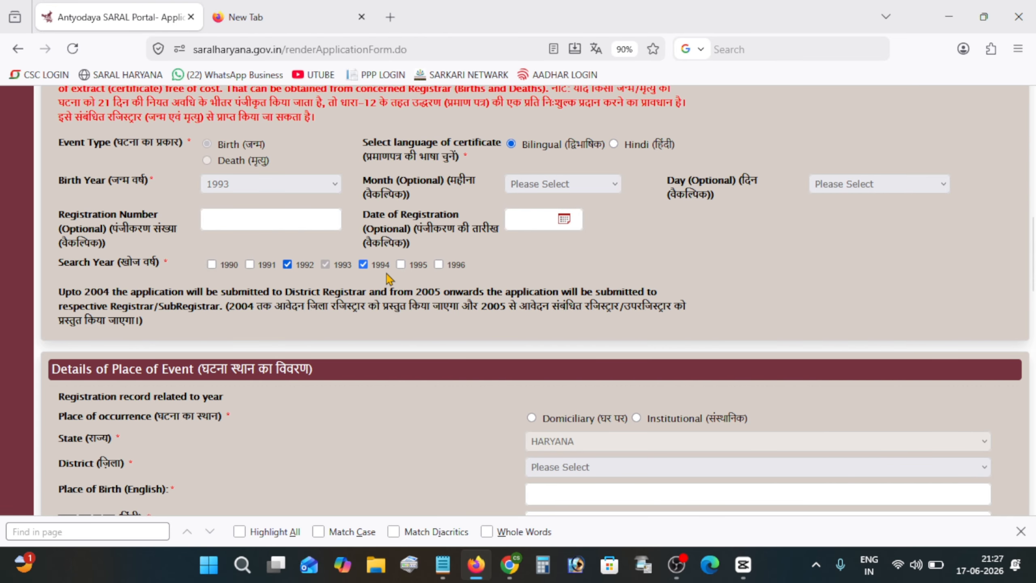
Set the place of event to Domiciliary, Rural, with Karnal as district registrar
{"action": "scroll", "coordinate": [388, 275], "scroll_direction": "down", "scroll_amount": 3}
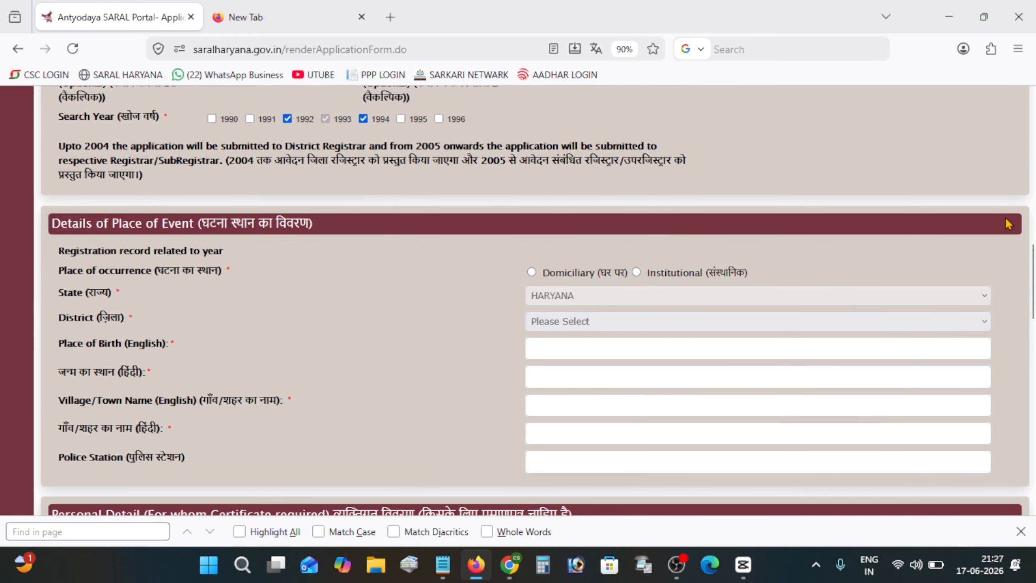
{"action": "left_click_drag", "start_coordinate": [1032, 252], "coordinate": [1033, 261]}
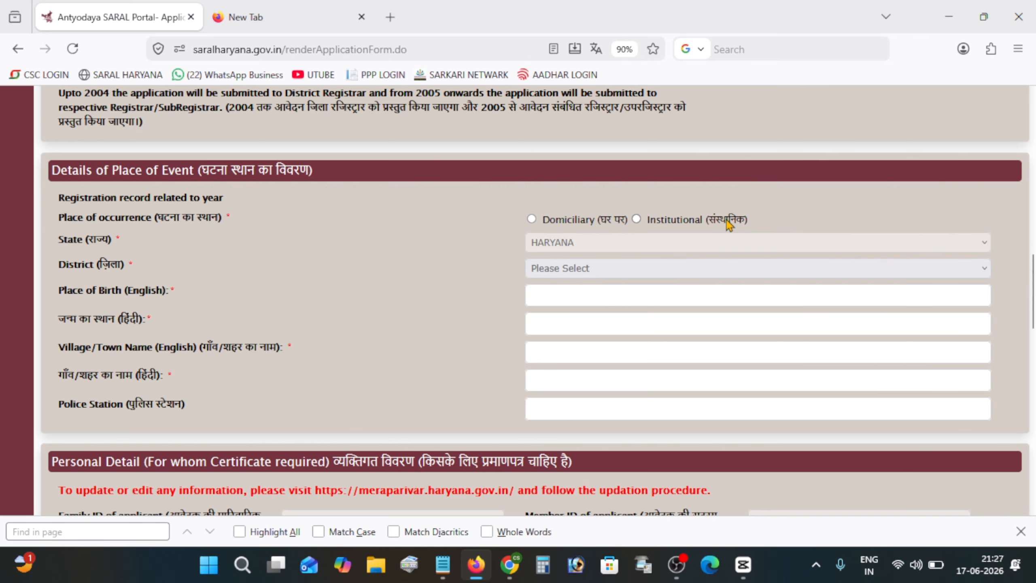
{"action": "left_click", "coordinate": [532, 220]}
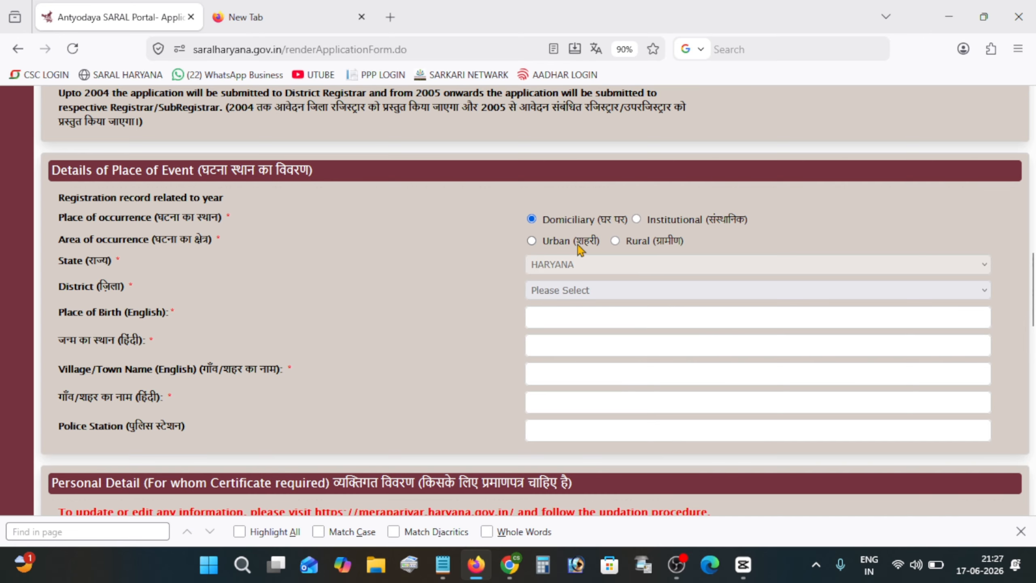
{"action": "left_click", "coordinate": [615, 241]}
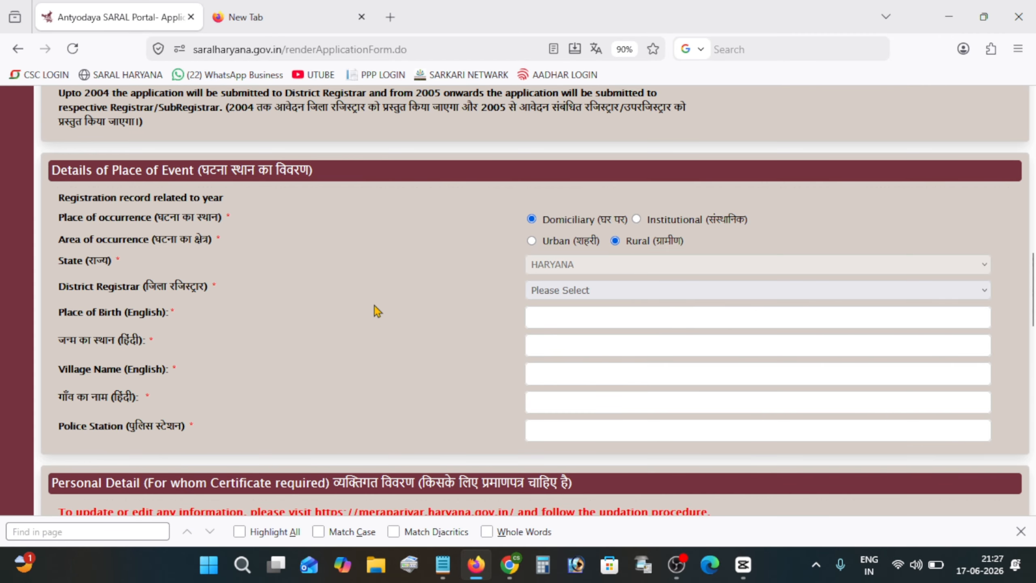
{"action": "left_click", "coordinate": [555, 297]}
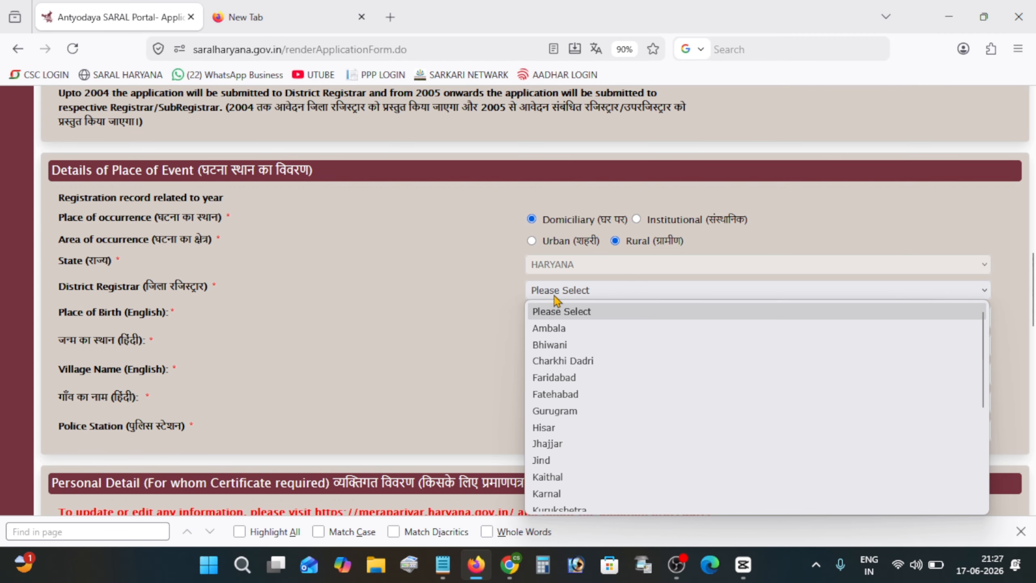
{"action": "left_click", "coordinate": [556, 495]}
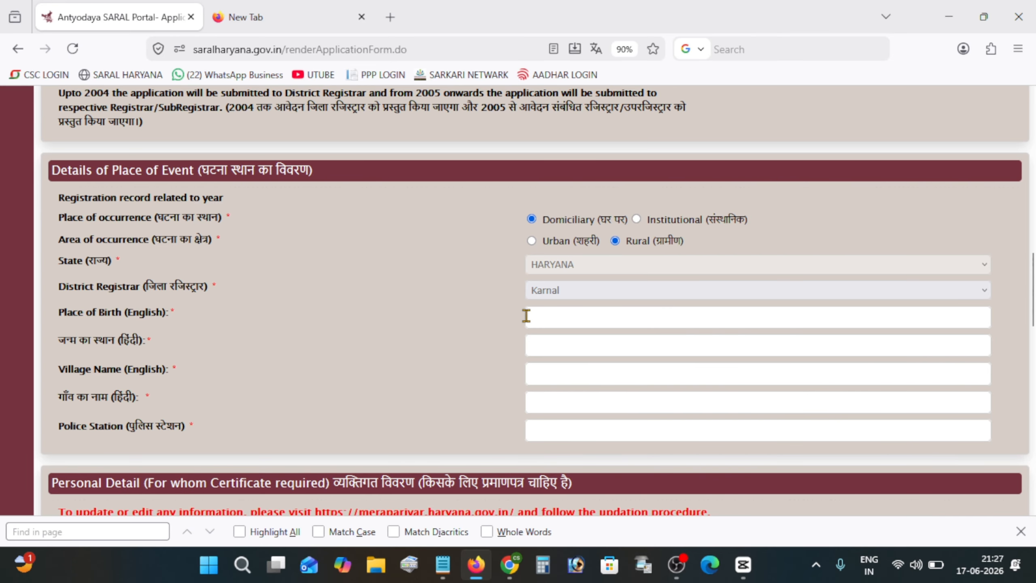
Enter place of birth 'YY' and village name 'R', letting the Hindi fields fill
{"action": "left_click", "coordinate": [548, 317]}
{"action": "type", "text": "YY"}
{"action": "key", "text": "Tab"}
{"action": "left_click", "coordinate": [528, 404]}
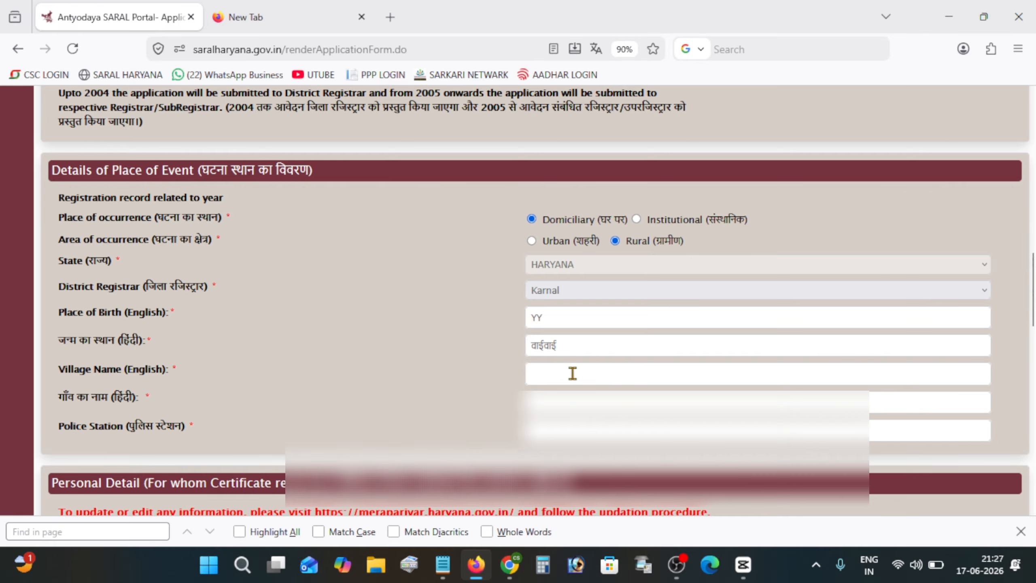
{"action": "type", "text": "R"}
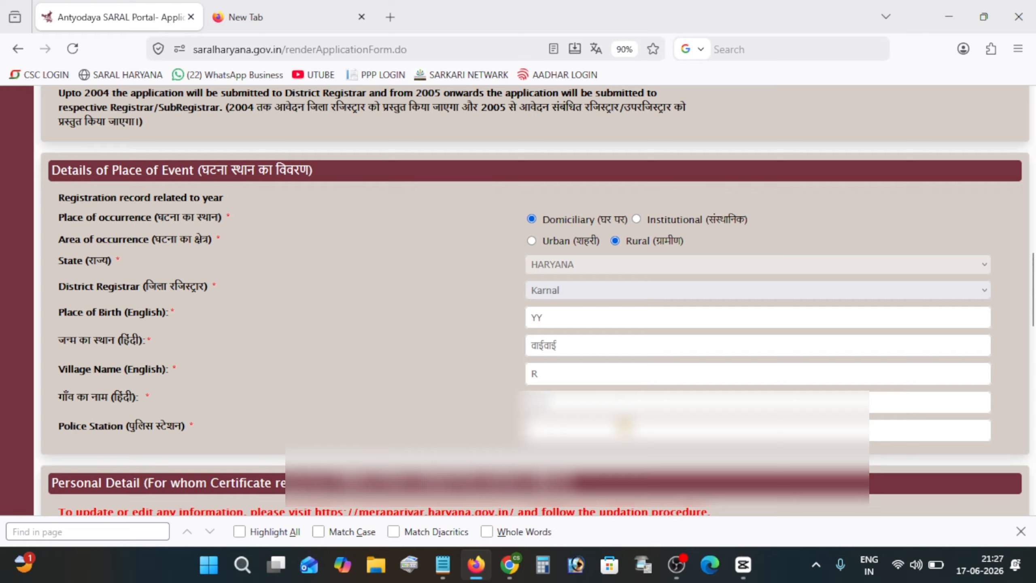
{"action": "key", "text": "Tab"}
{"action": "scroll", "coordinate": [408, 396], "scroll_direction": "down", "scroll_amount": 3}
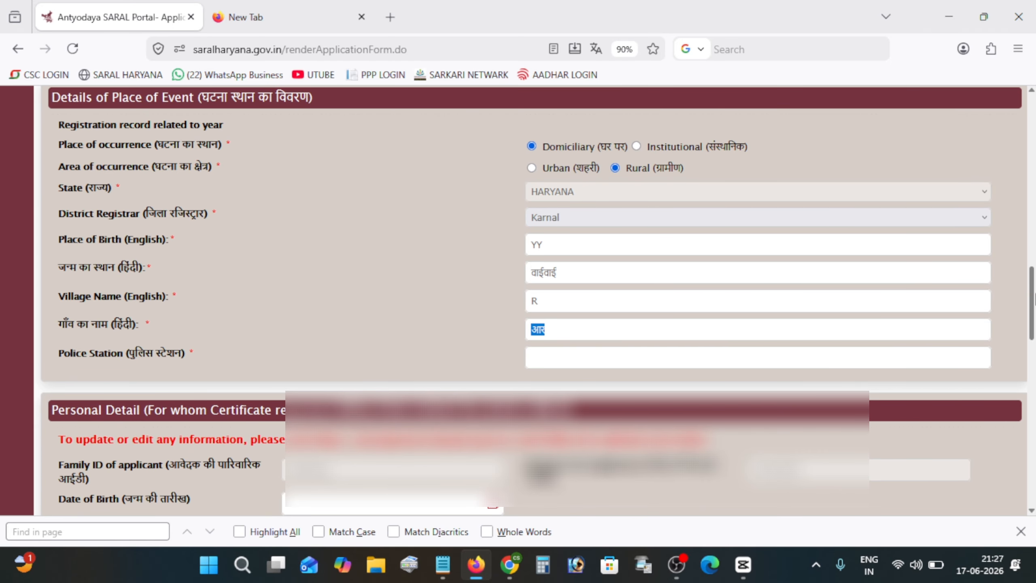
{"action": "left_click_drag", "start_coordinate": [1034, 299], "coordinate": [1034, 354]}
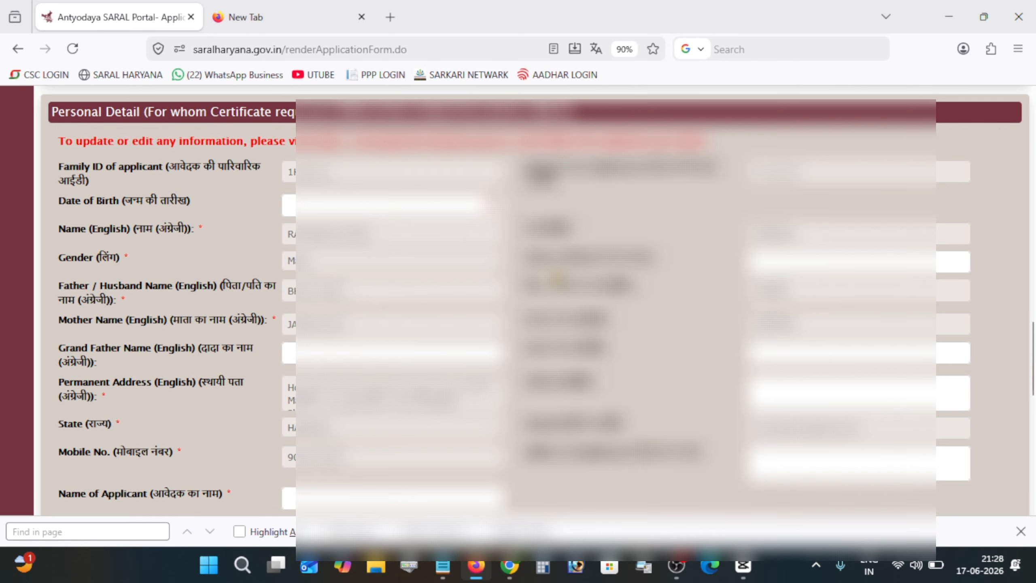
Pick the Date of Birth from the calendar's year, month and day selectors
{"action": "left_click", "coordinate": [468, 210]}
{"action": "left_click", "coordinate": [405, 236]}
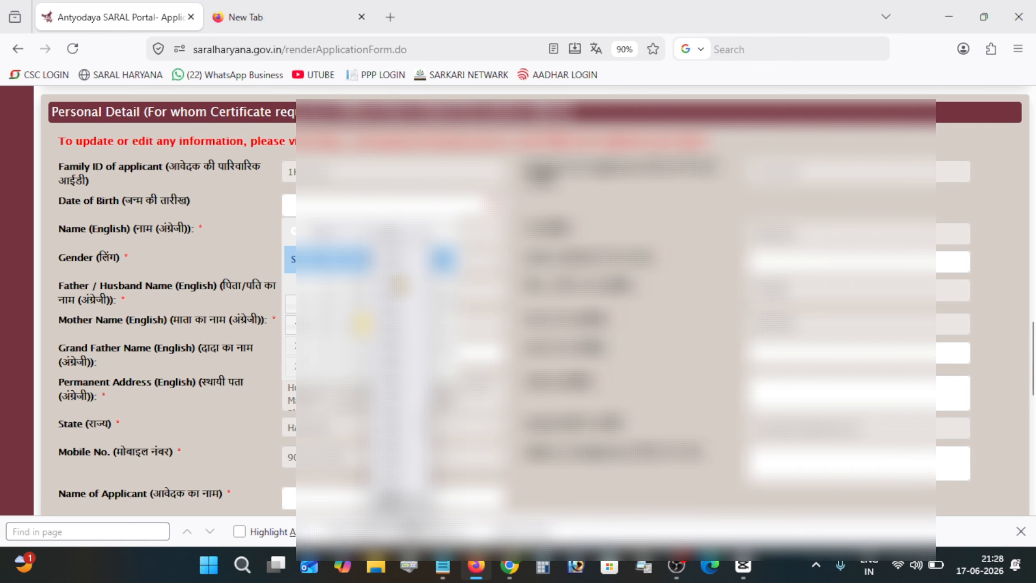
{"action": "left_click", "coordinate": [399, 286]}
{"action": "left_click", "coordinate": [347, 237]}
{"action": "left_click", "coordinate": [339, 256]}
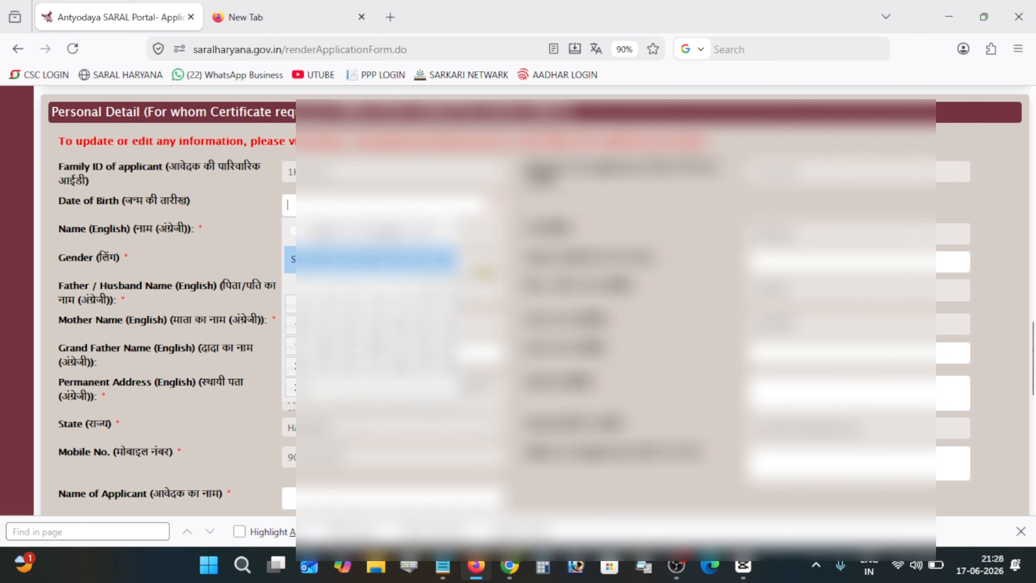
{"action": "left_click", "coordinate": [416, 300]}
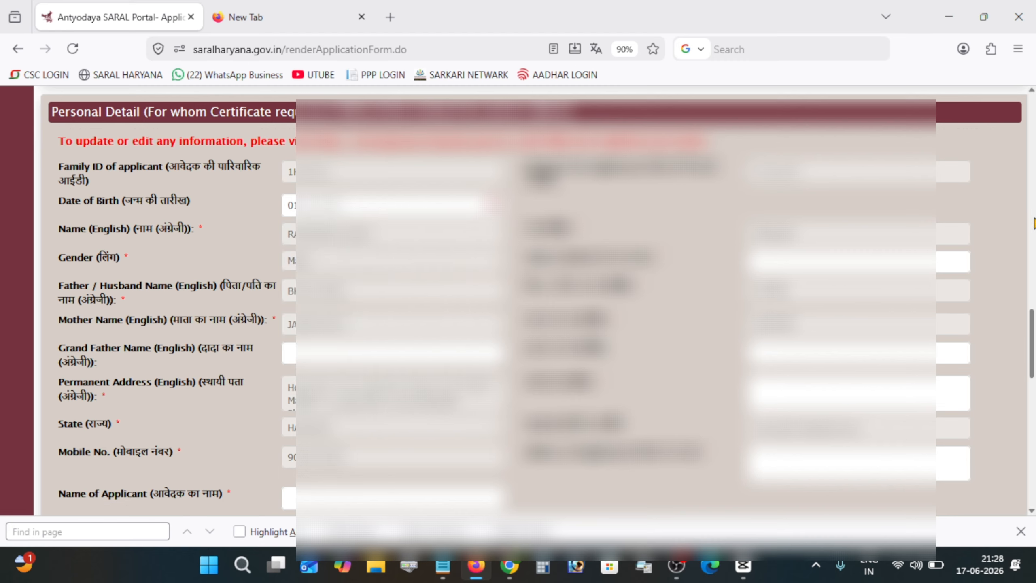
{"action": "scroll", "coordinate": [531, 298], "scroll_direction": "down", "scroll_amount": 1}
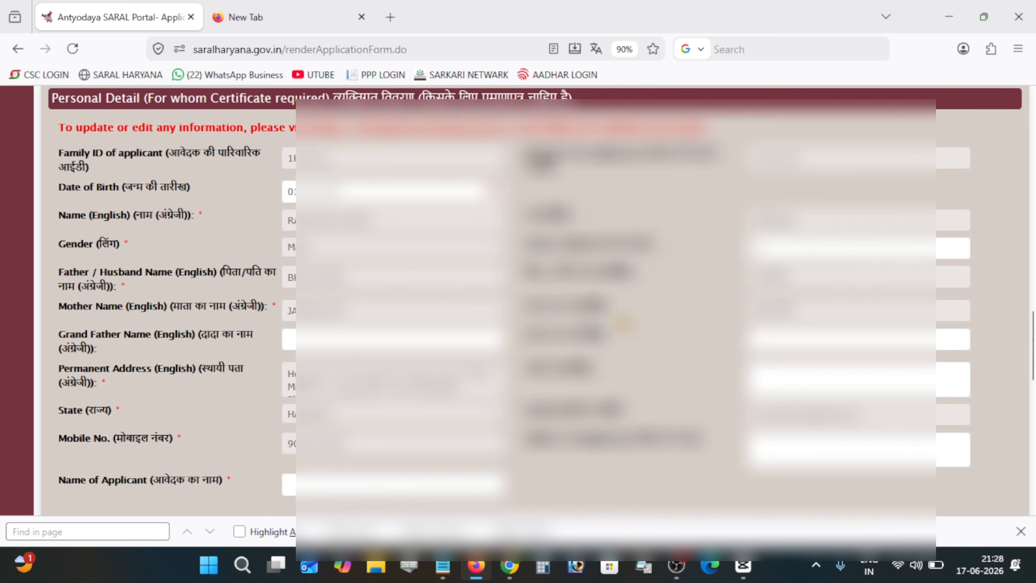
{"action": "scroll", "coordinate": [1014, 338], "scroll_direction": "down", "scroll_amount": 2}
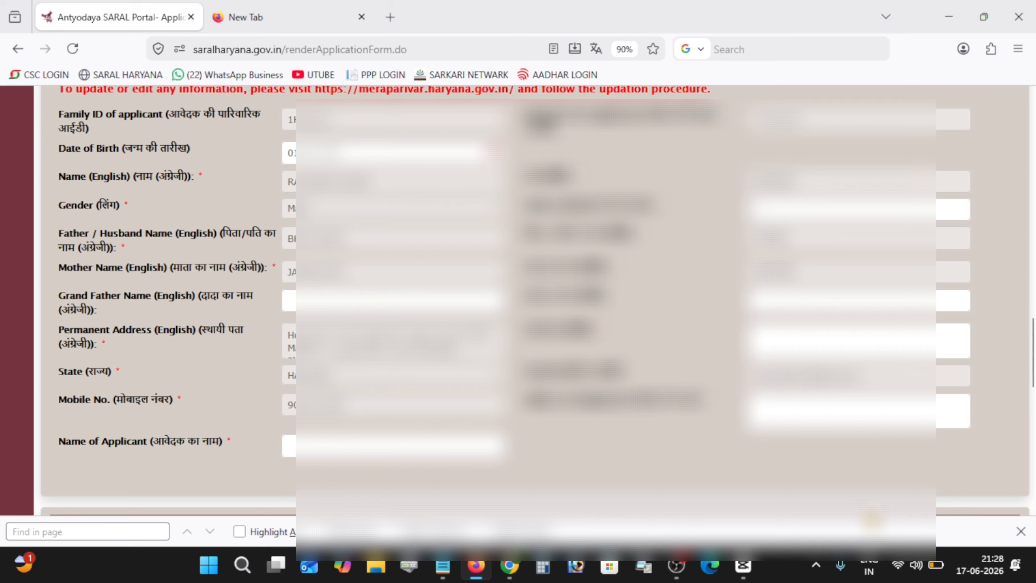
Switch input to Hindi and enter address text, accepting a Hindi suggestion
{"action": "left_click", "coordinate": [871, 566]}
{"action": "left_click", "coordinate": [832, 476]}
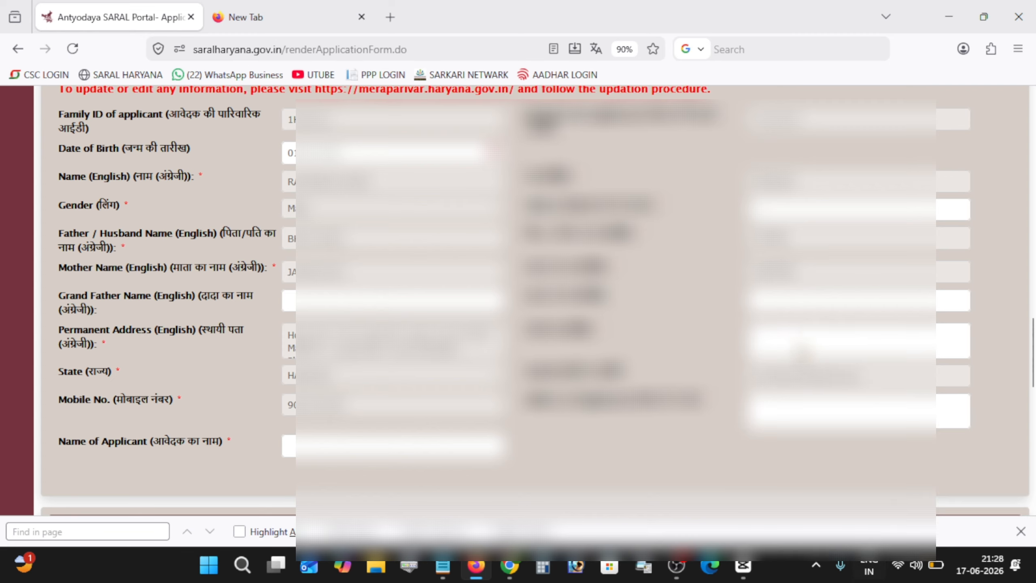
{"action": "type", "text": "..."}
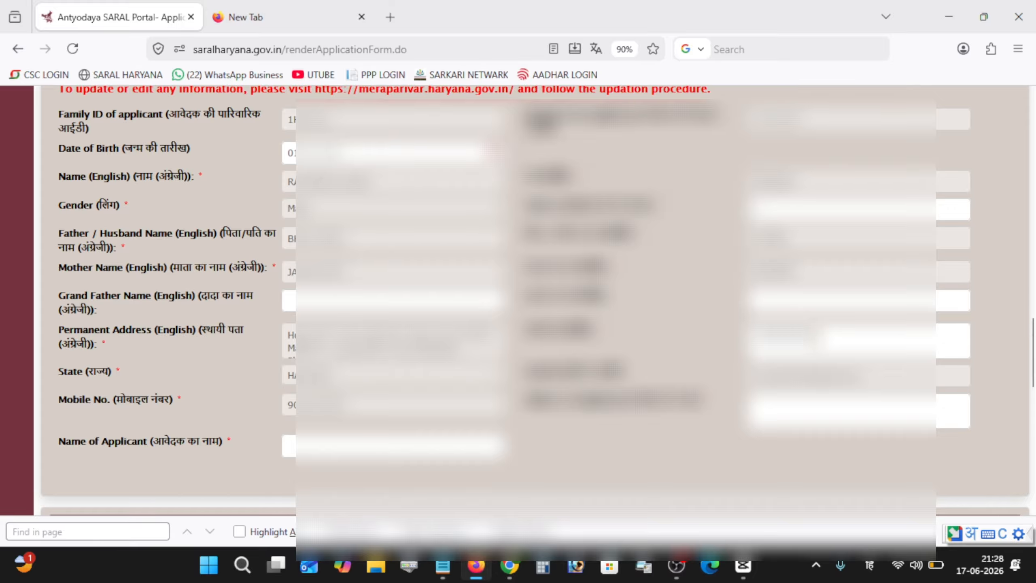
{"action": "left_click", "coordinate": [787, 391]}
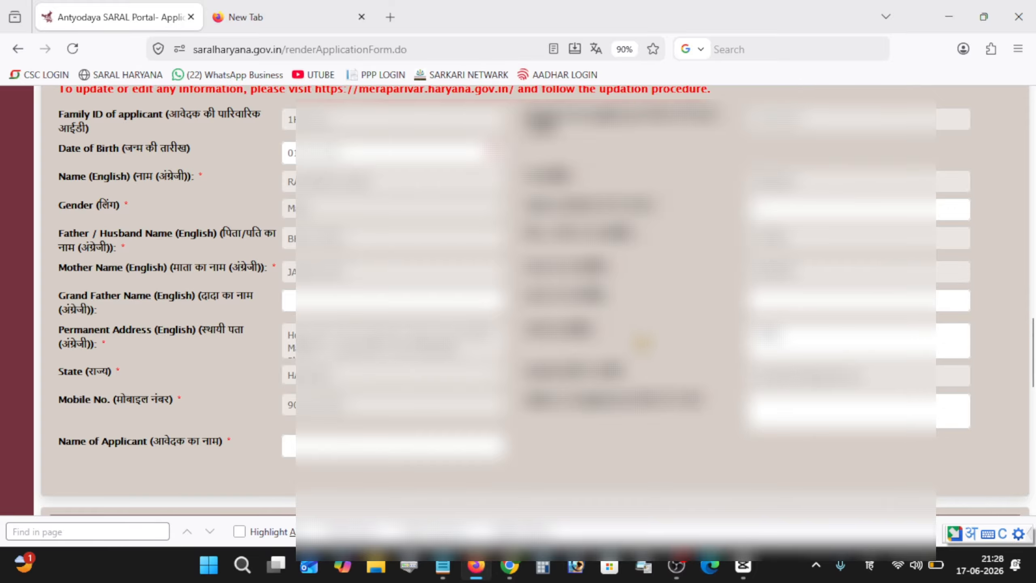
{"action": "scroll", "coordinate": [357, 441], "scroll_direction": "down", "scroll_amount": 3}
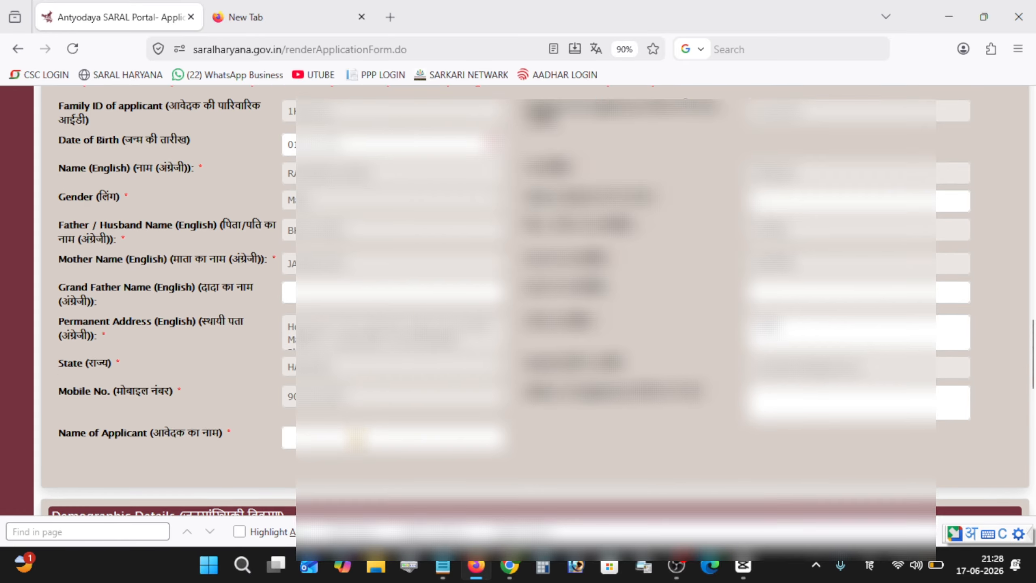
{"action": "left_click_drag", "start_coordinate": [1033, 348], "coordinate": [1033, 375]}
Copy the permanent address into the Address of Applicant box
{"action": "left_click", "coordinate": [365, 221]}
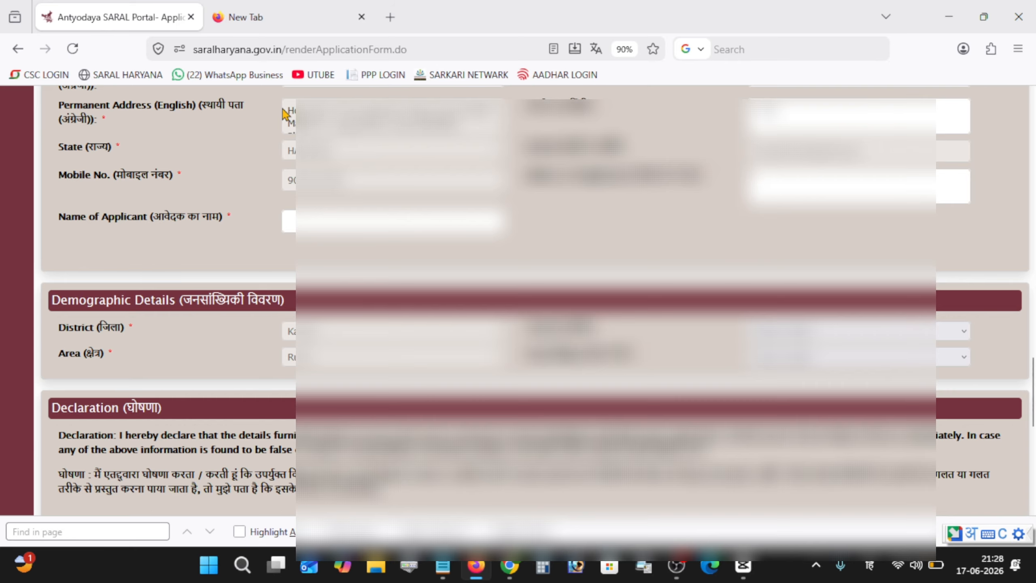
{"action": "left_click_drag", "start_coordinate": [287, 109], "coordinate": [434, 163]}
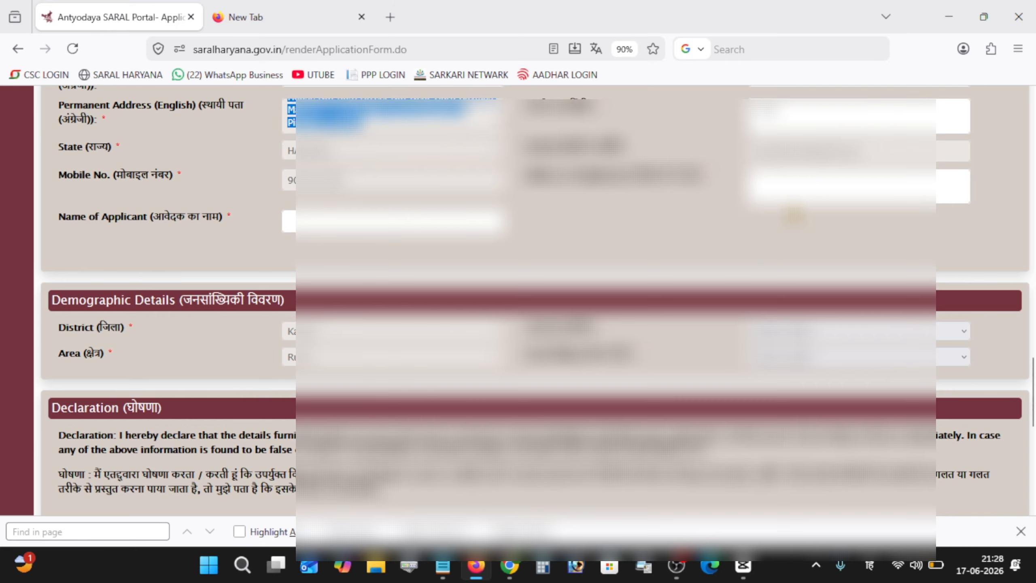
{"action": "left_click", "coordinate": [780, 181]}
{"action": "key", "text": "ctrl+v"}
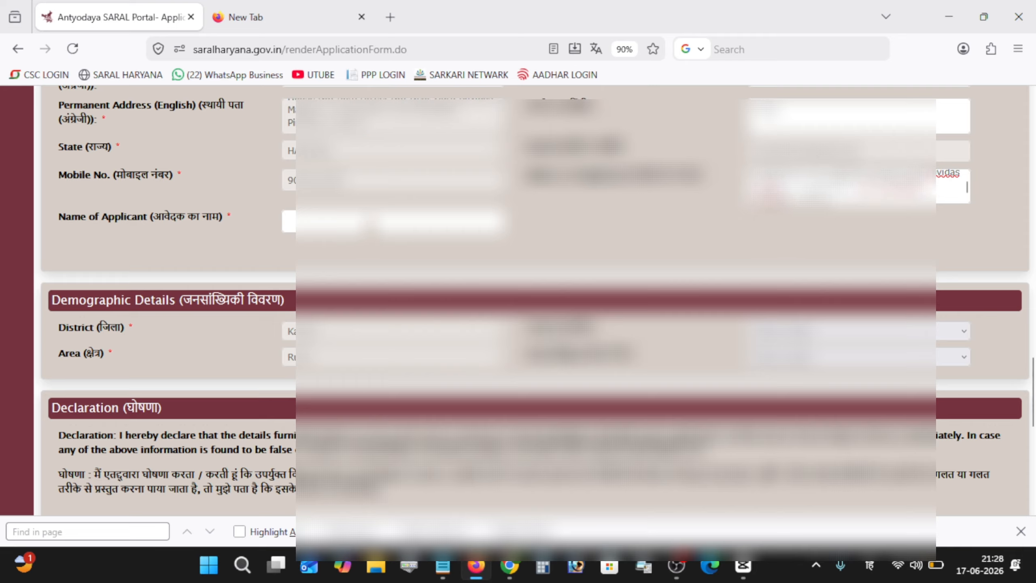
Switch input back to English and type the applicant's name
{"action": "left_click", "coordinate": [446, 216]}
{"action": "type", "text": "RA"}
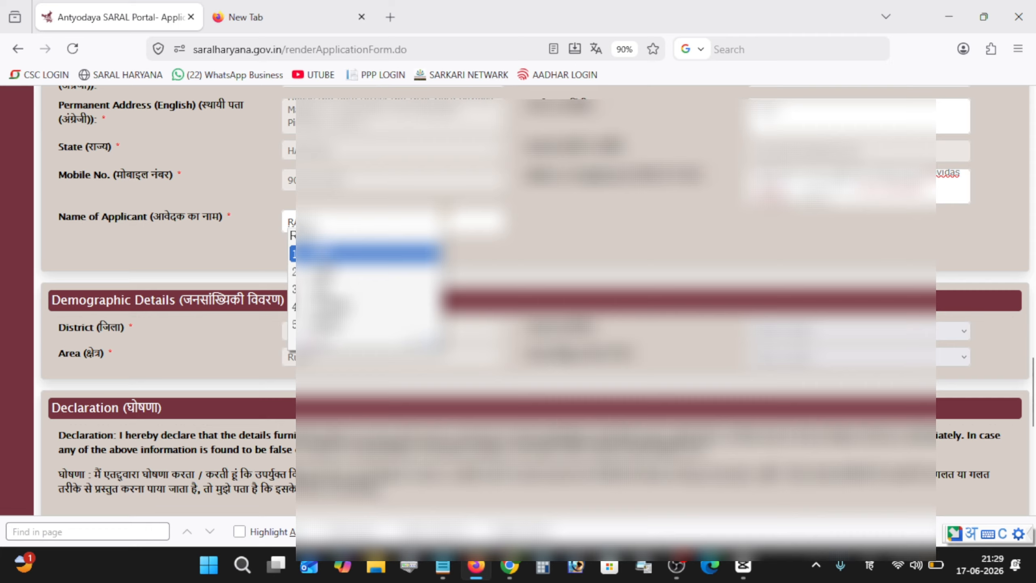
{"action": "key", "text": "Escape"}
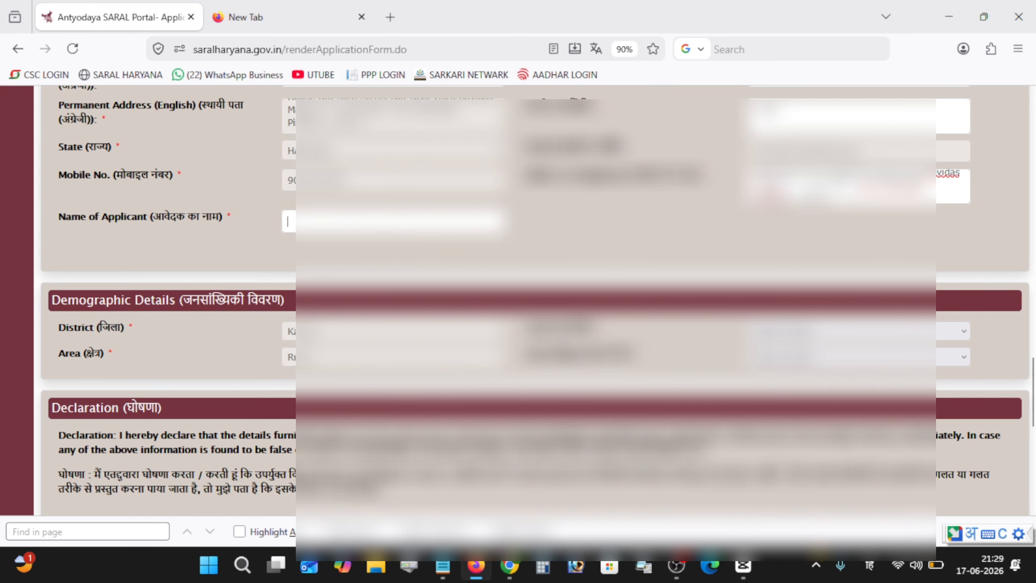
{"action": "left_click", "coordinate": [874, 569]}
{"action": "left_click", "coordinate": [797, 343]}
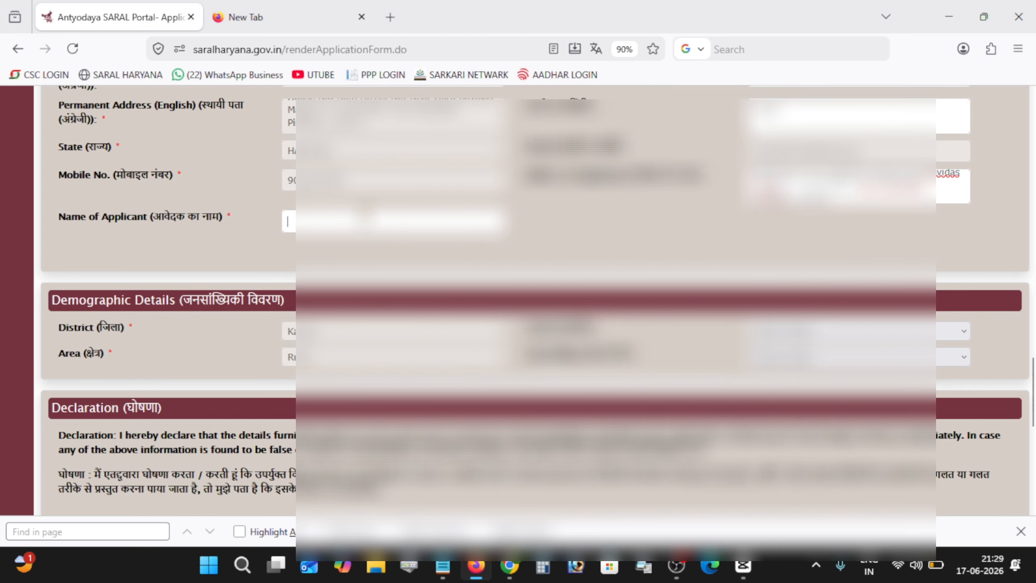
{"action": "type", "text": "RA"}
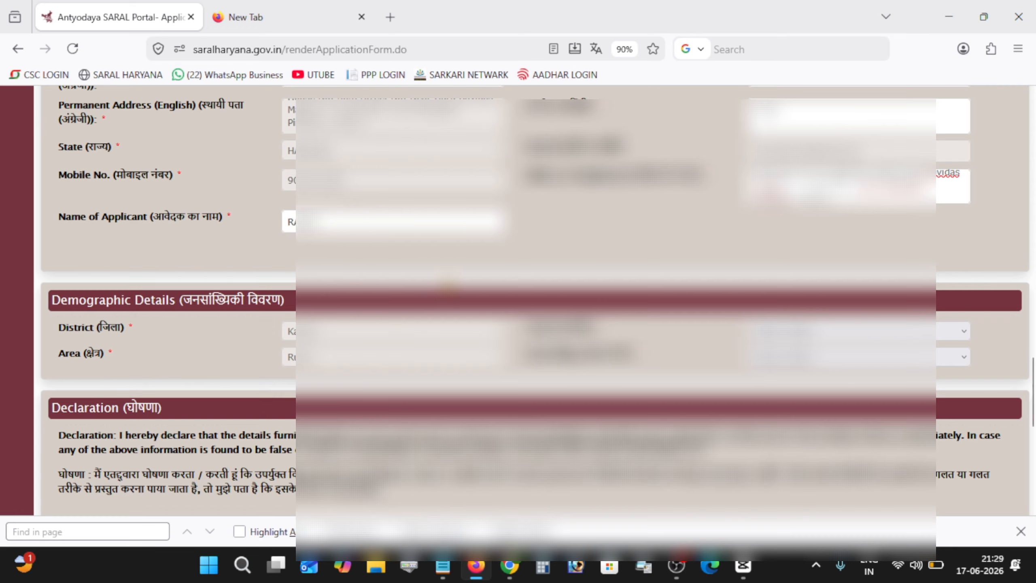
Set Tehsil to Nilokheri, leaving City/Village unselected
{"action": "scroll", "coordinate": [1034, 392], "scroll_direction": "down", "scroll_amount": 2}
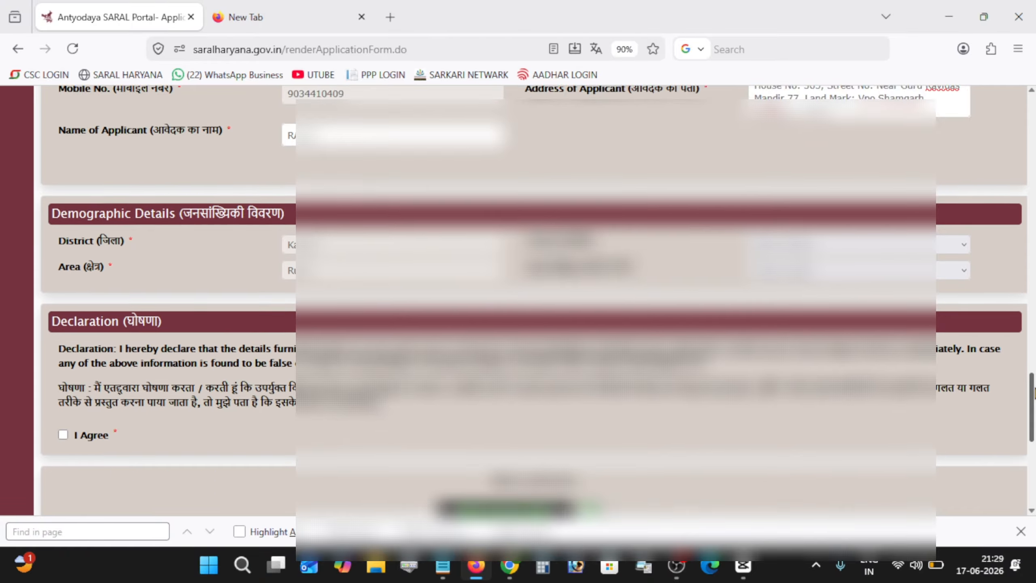
{"action": "scroll", "coordinate": [1035, 392], "scroll_direction": "down", "scroll_amount": 2}
{"action": "left_click", "coordinate": [804, 152]}
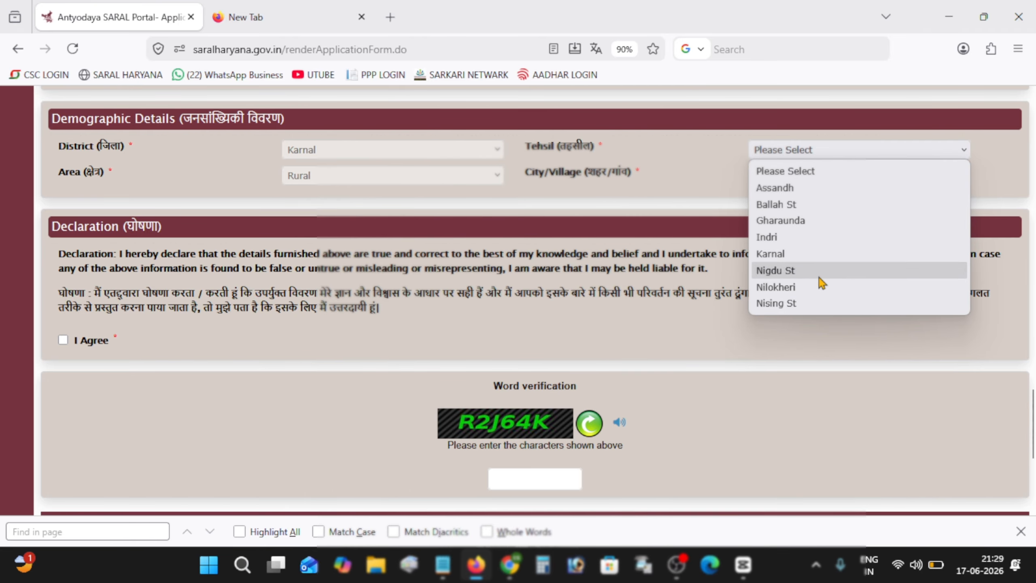
{"action": "left_click", "coordinate": [810, 287]}
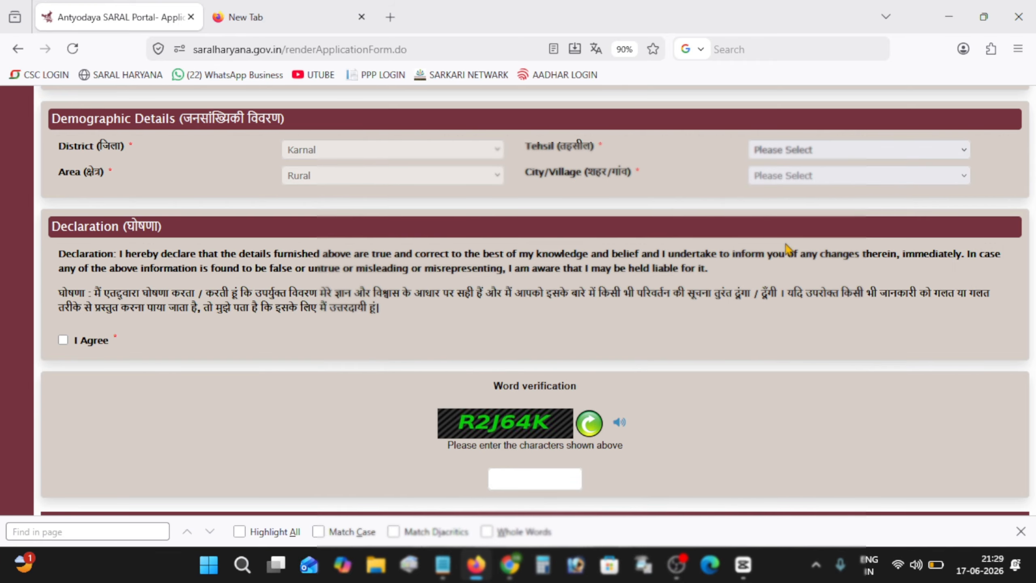
{"action": "left_click", "coordinate": [773, 180]}
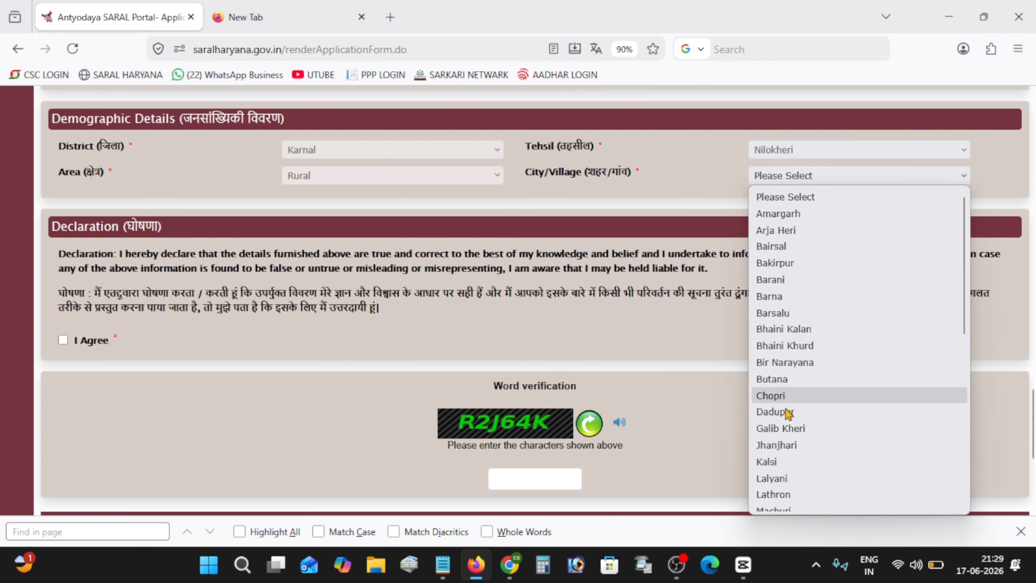
{"action": "scroll", "coordinate": [789, 417], "scroll_direction": "down", "scroll_amount": 7}
{"action": "left_click", "coordinate": [640, 296]}
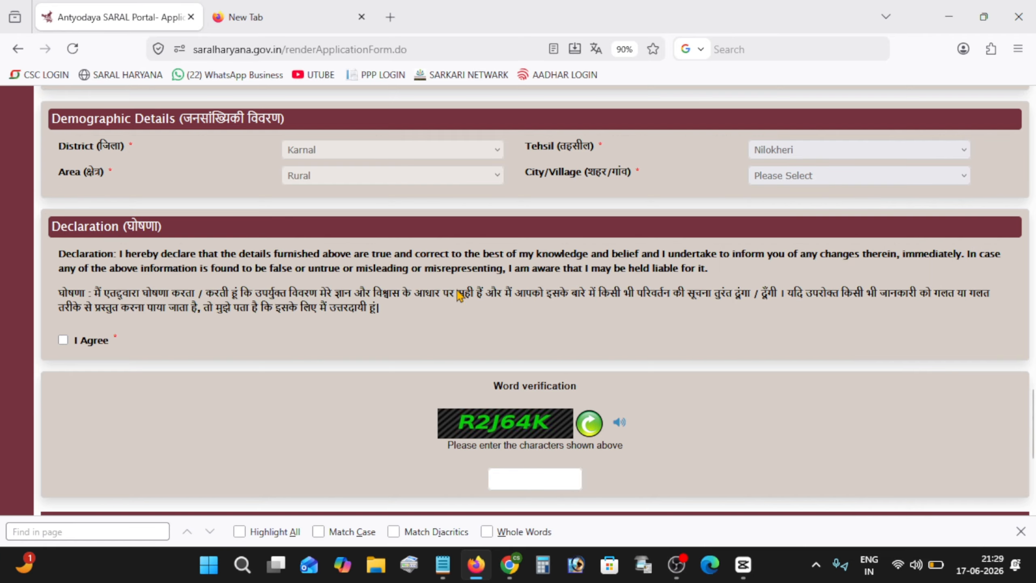
Tick the I Agree declaration and focus the verification captcha box
{"action": "left_click", "coordinate": [63, 340]}
{"action": "scroll", "coordinate": [449, 368], "scroll_direction": "down", "scroll_amount": 3}
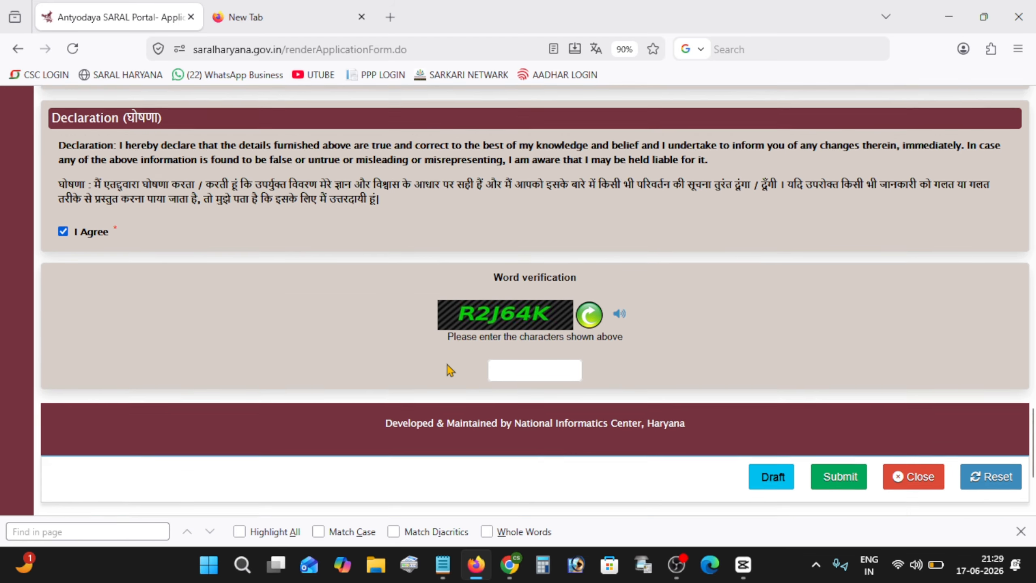
{"action": "left_click", "coordinate": [521, 336]}
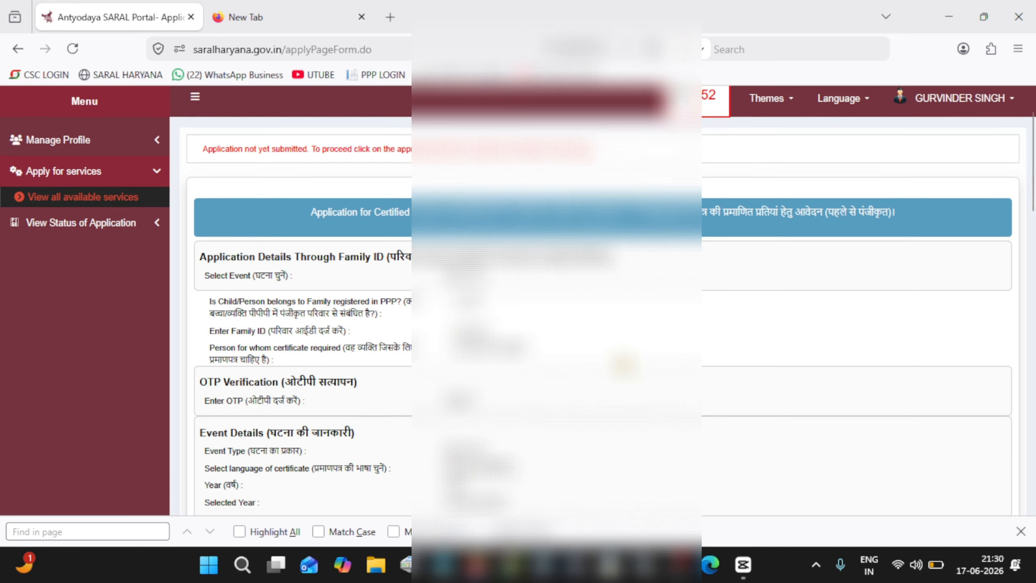
Review the unsubmitted application preview and continue to attaching enclosures
{"action": "scroll", "coordinate": [518, 286], "scroll_direction": "down", "scroll_amount": 2}
{"action": "scroll", "coordinate": [518, 286], "scroll_direction": "down", "scroll_amount": 4}
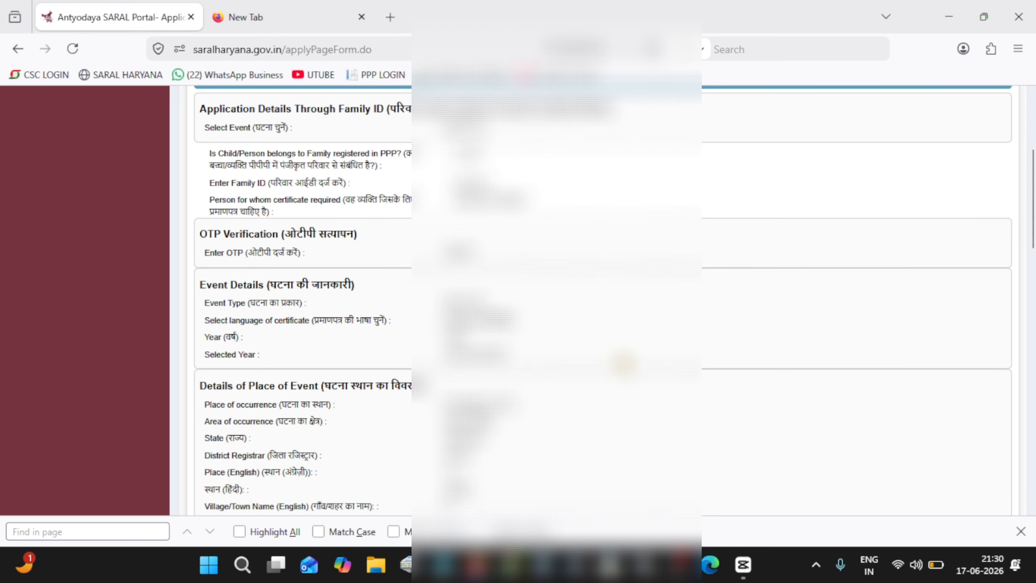
{"action": "left_click_drag", "start_coordinate": [1032, 218], "coordinate": [918, 410]}
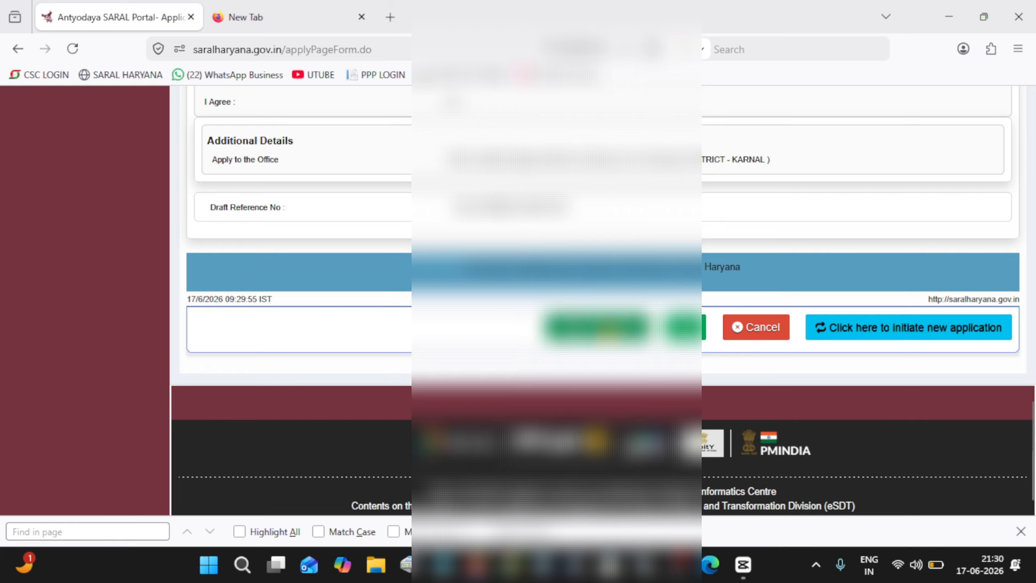
{"action": "left_click", "coordinate": [595, 327]}
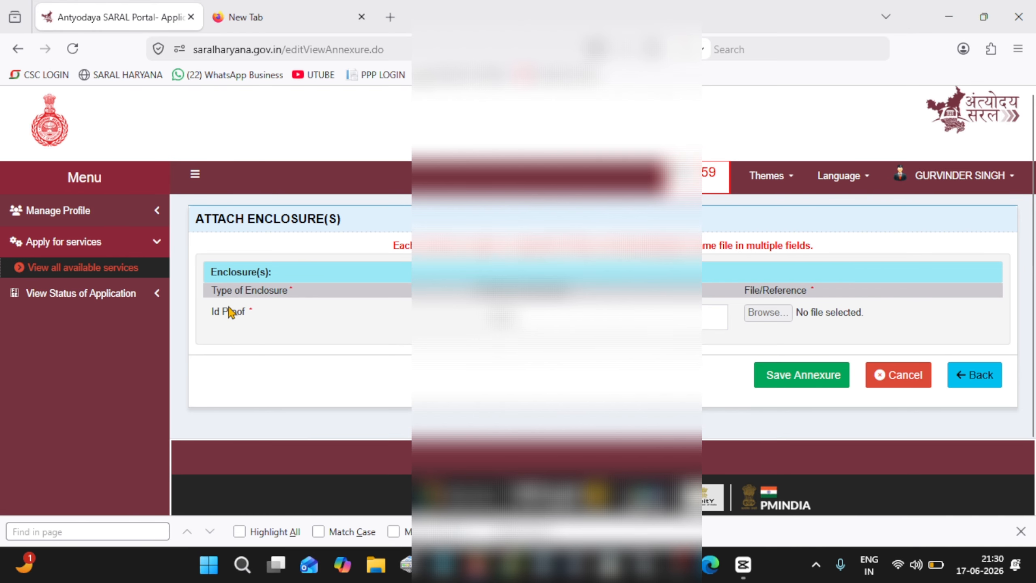
Attach Family ID / PPP as the Id Proof enclosure and save the annexure
{"action": "left_click", "coordinate": [504, 319]}
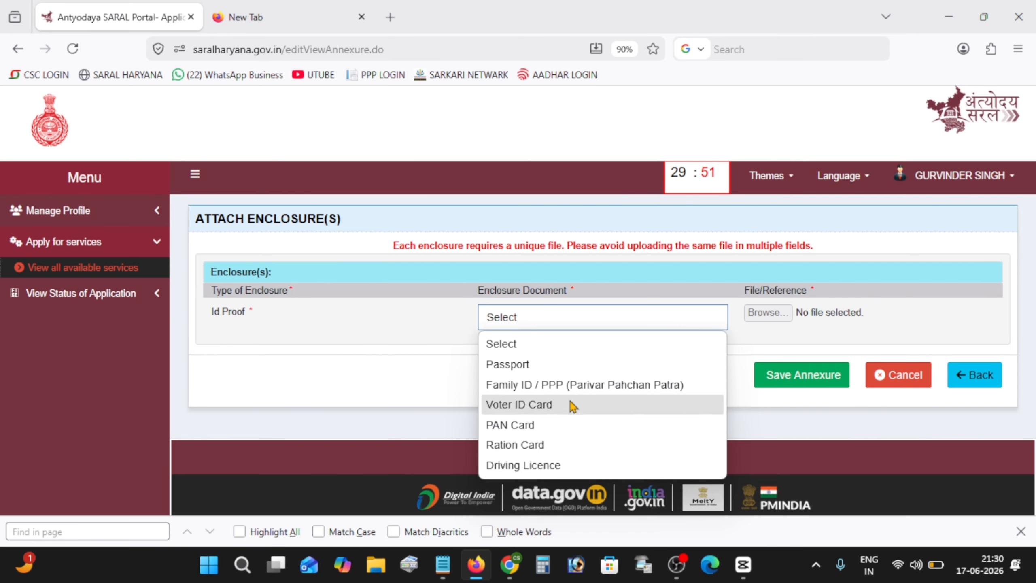
{"action": "left_click", "coordinate": [567, 386]}
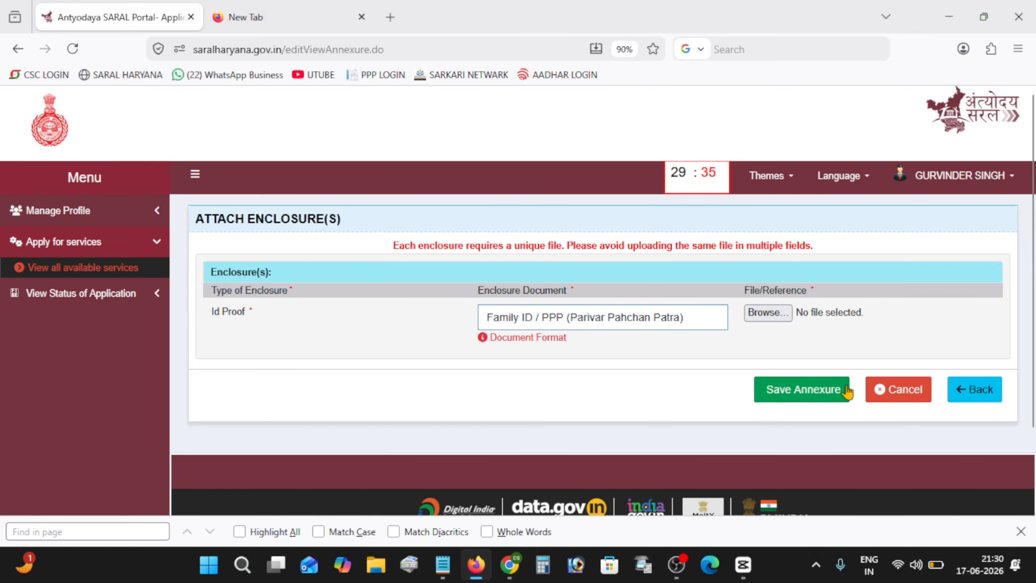
{"action": "left_click", "coordinate": [785, 394]}
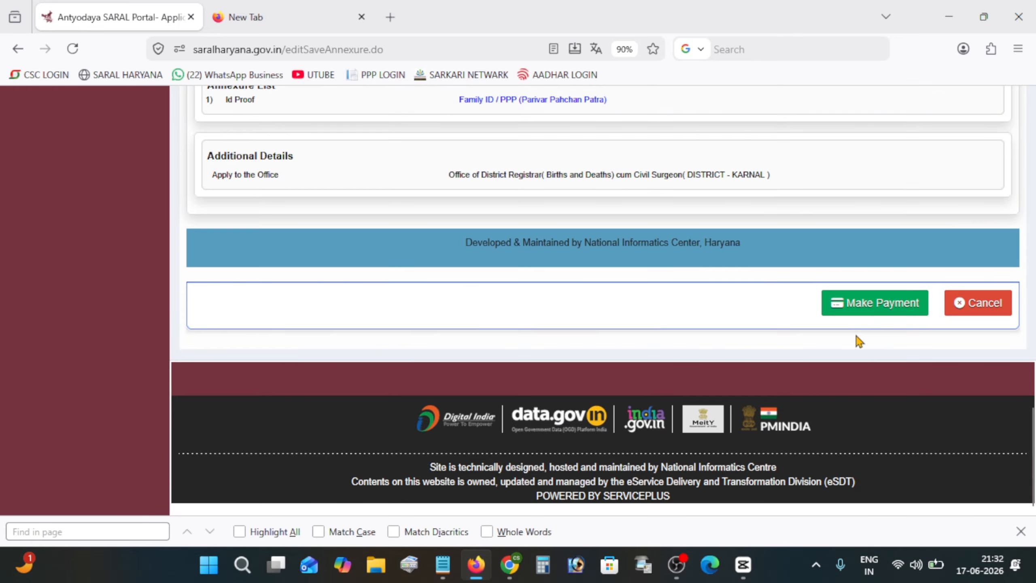
Review the fee breakdown (60.0 search charge plus 50.0 certificate fee) and pay ₹110 via e-GRAS
{"action": "left_click", "coordinate": [868, 313]}
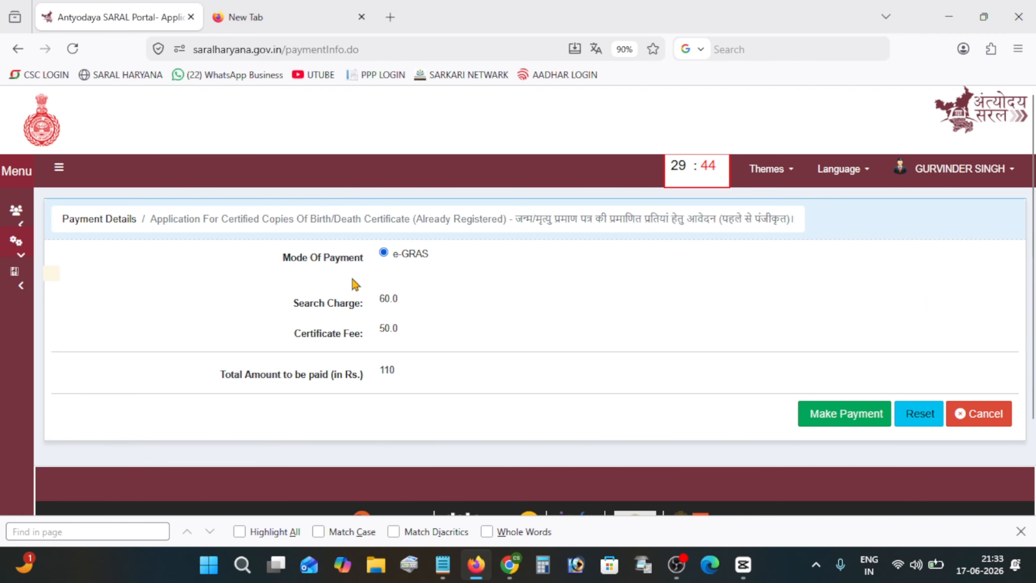
{"action": "left_click_drag", "start_coordinate": [278, 257], "coordinate": [454, 387]}
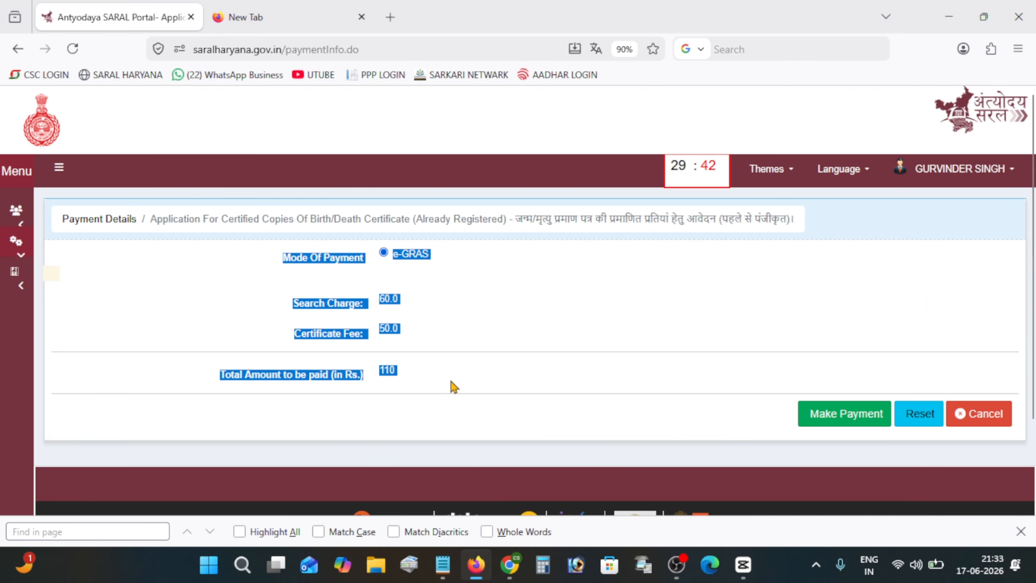
{"action": "left_click", "coordinate": [434, 386]}
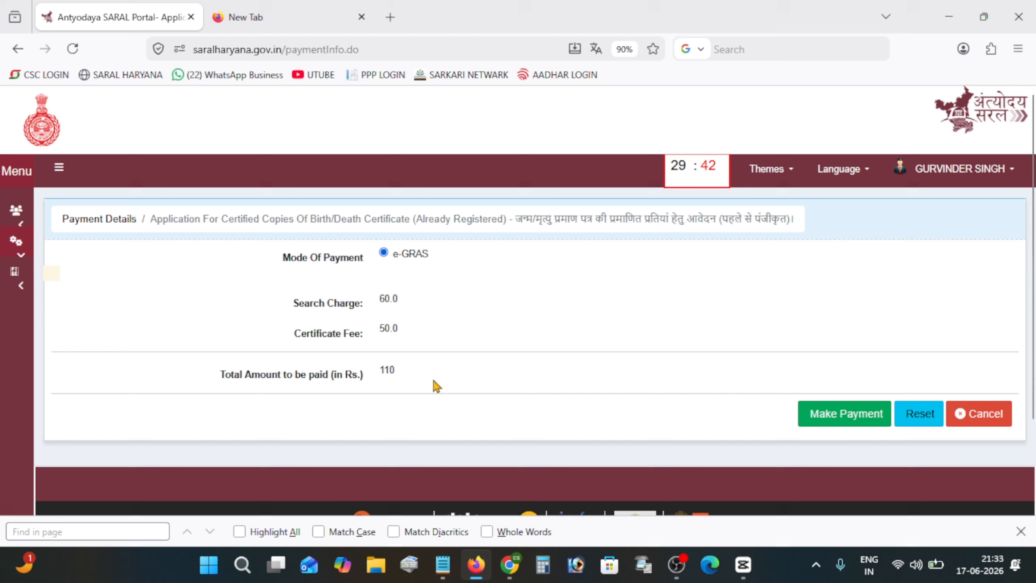
{"action": "left_click", "coordinate": [819, 421]}
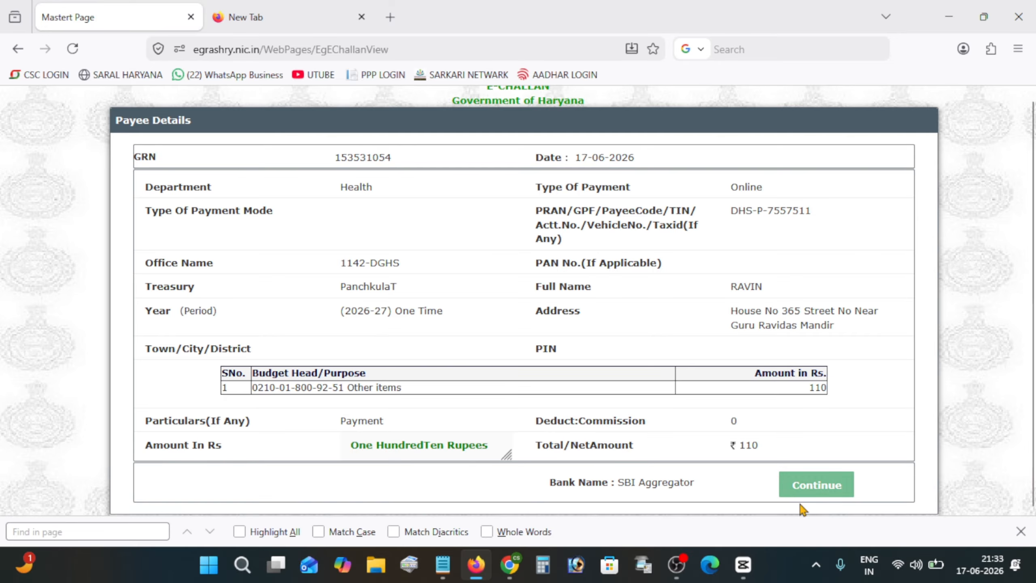
Continue from the ₹110 Health department e-challan to SBI Aggregator bank payment
{"action": "left_click", "coordinate": [821, 488]}
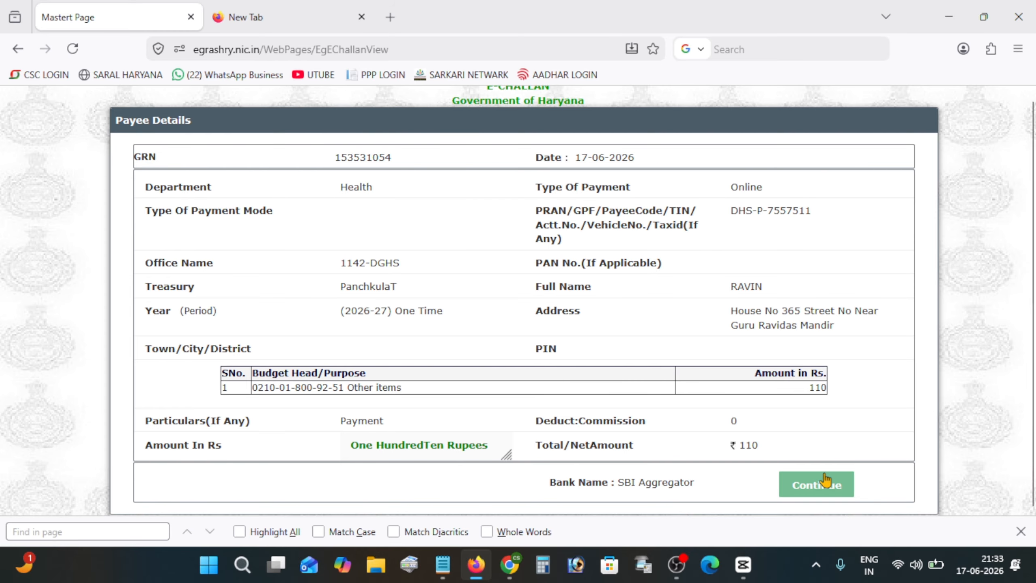